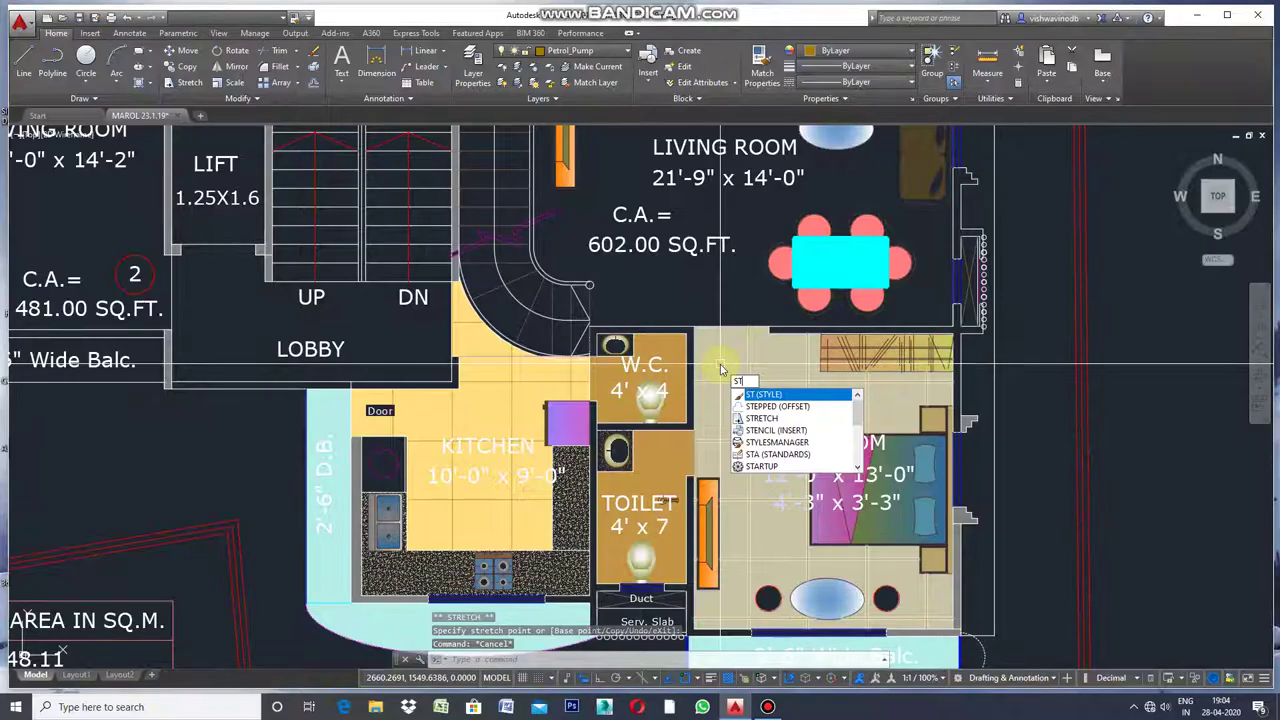
# Stretch the walls between the W.C. and the bedroom 3 units to the left
pyautogui.press('Return')
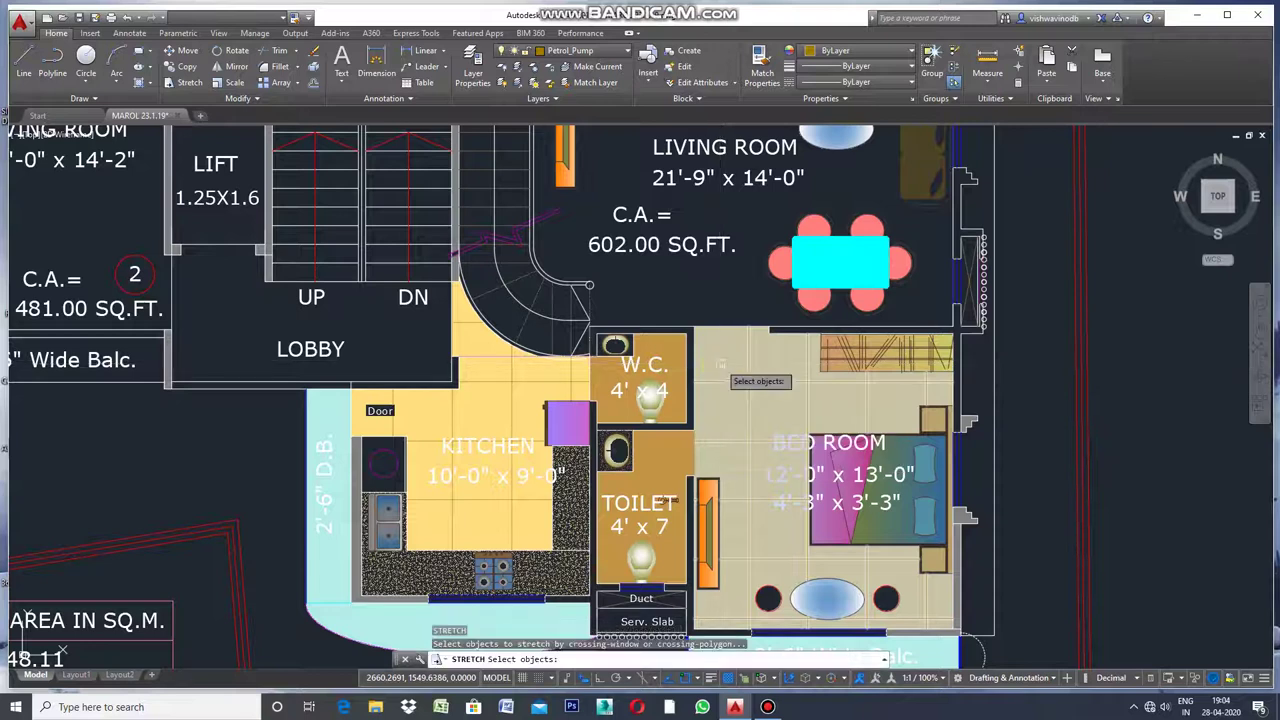
pyautogui.scroll(2, 707, 350)
pyautogui.click(700, 286)
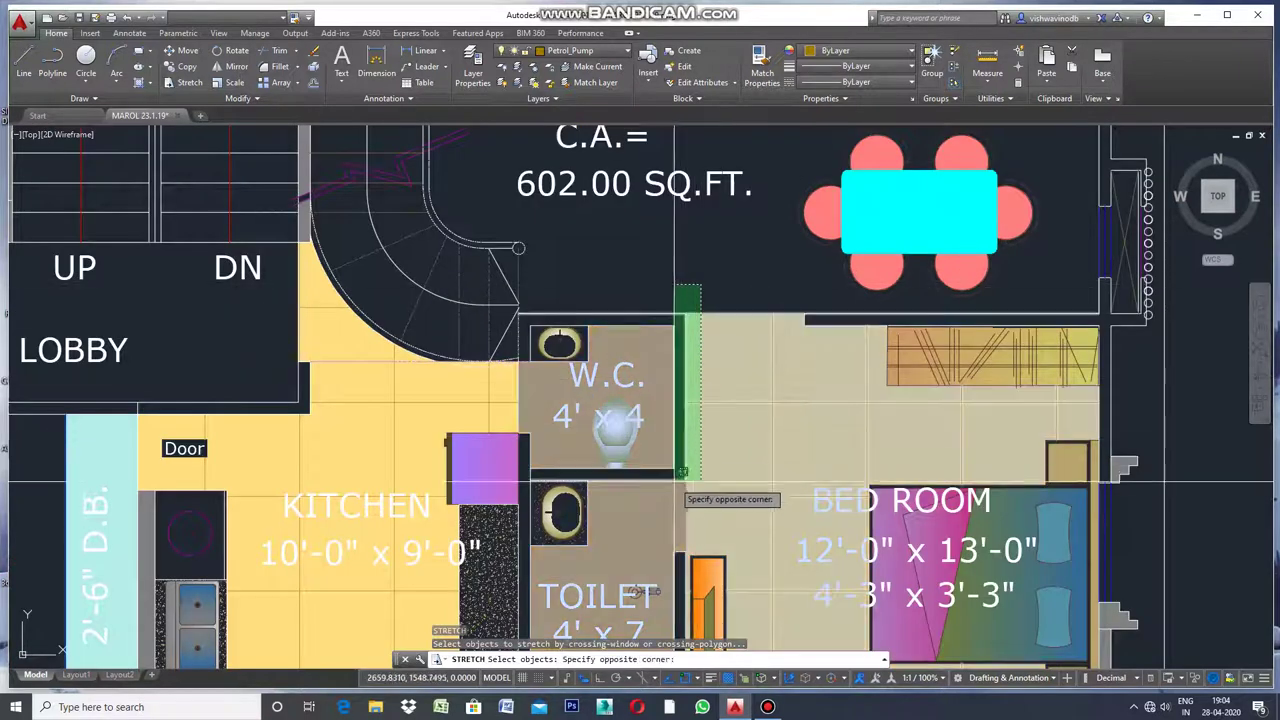
pyautogui.click(677, 484)
pyautogui.press('Return')
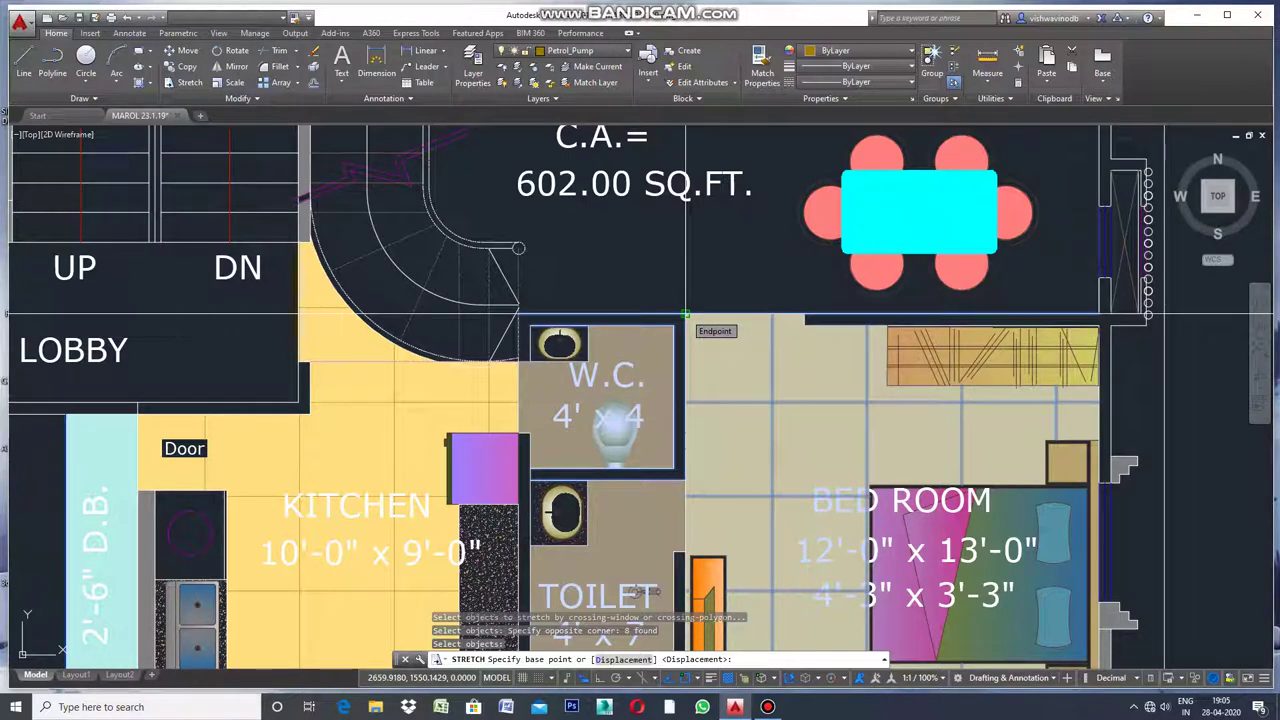
pyautogui.click(686, 314)
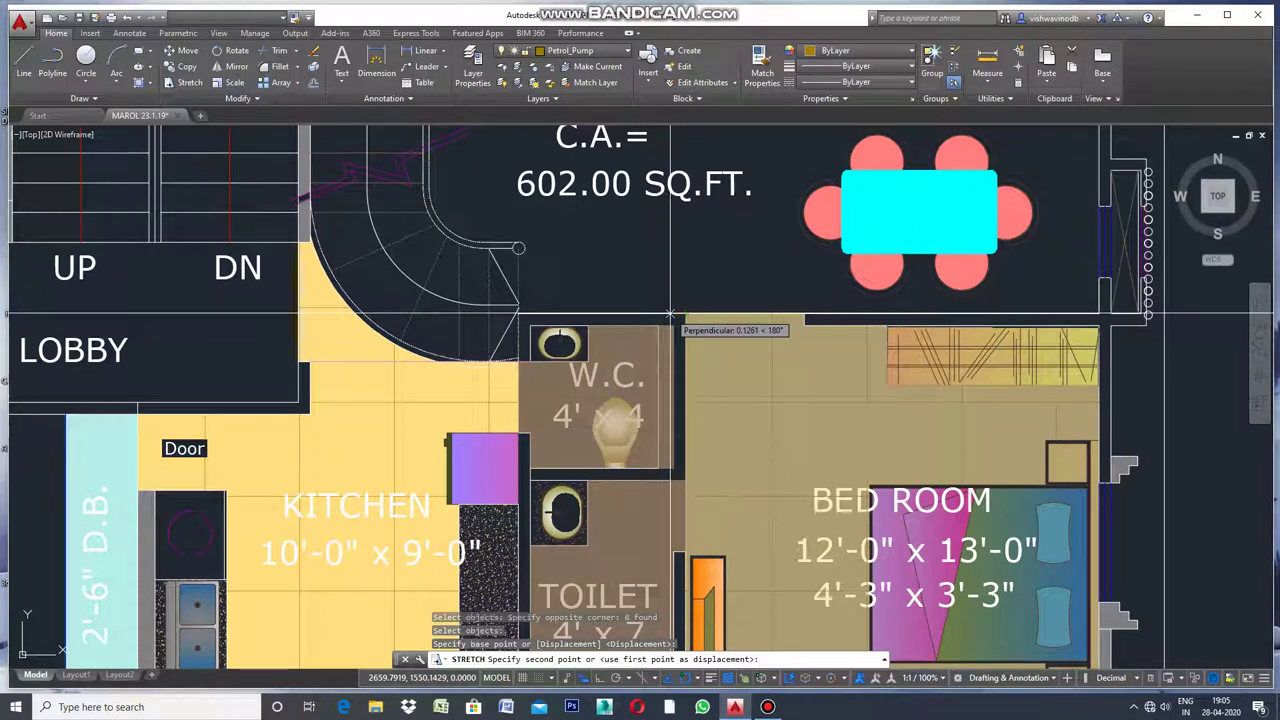
pyautogui.click(670, 314)
pyautogui.press('Return')
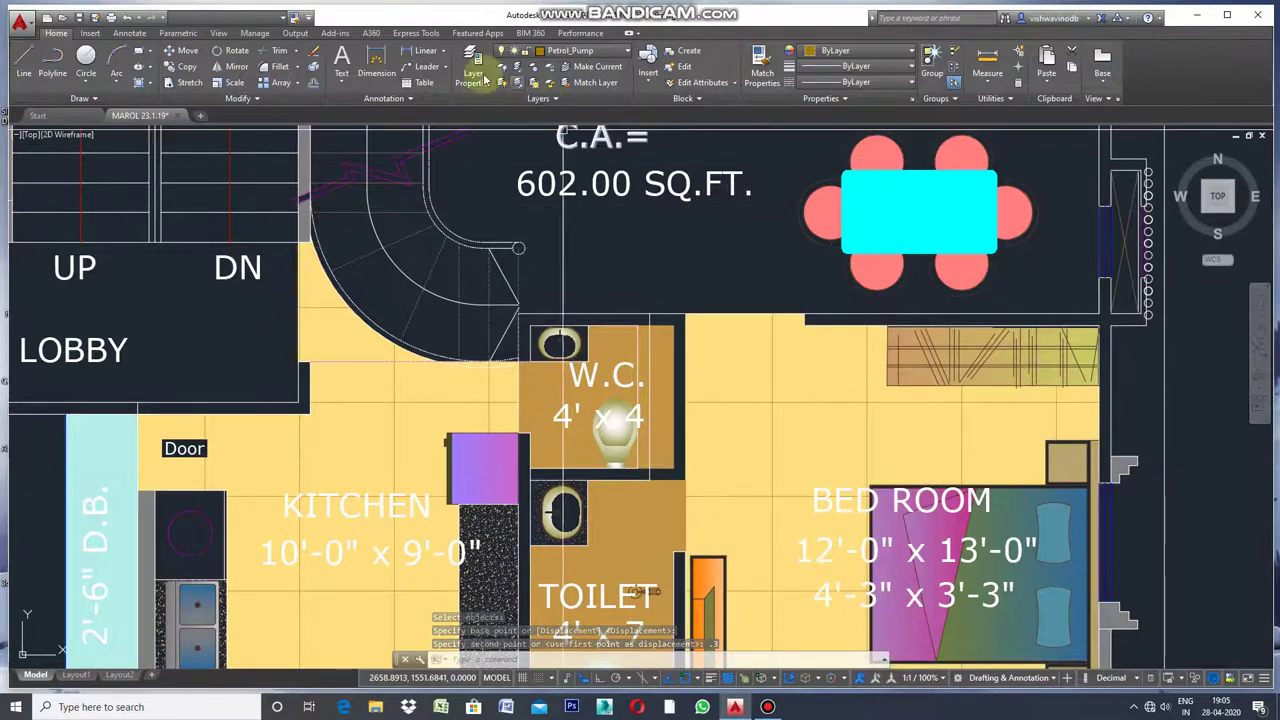
pyautogui.click(445, 57)
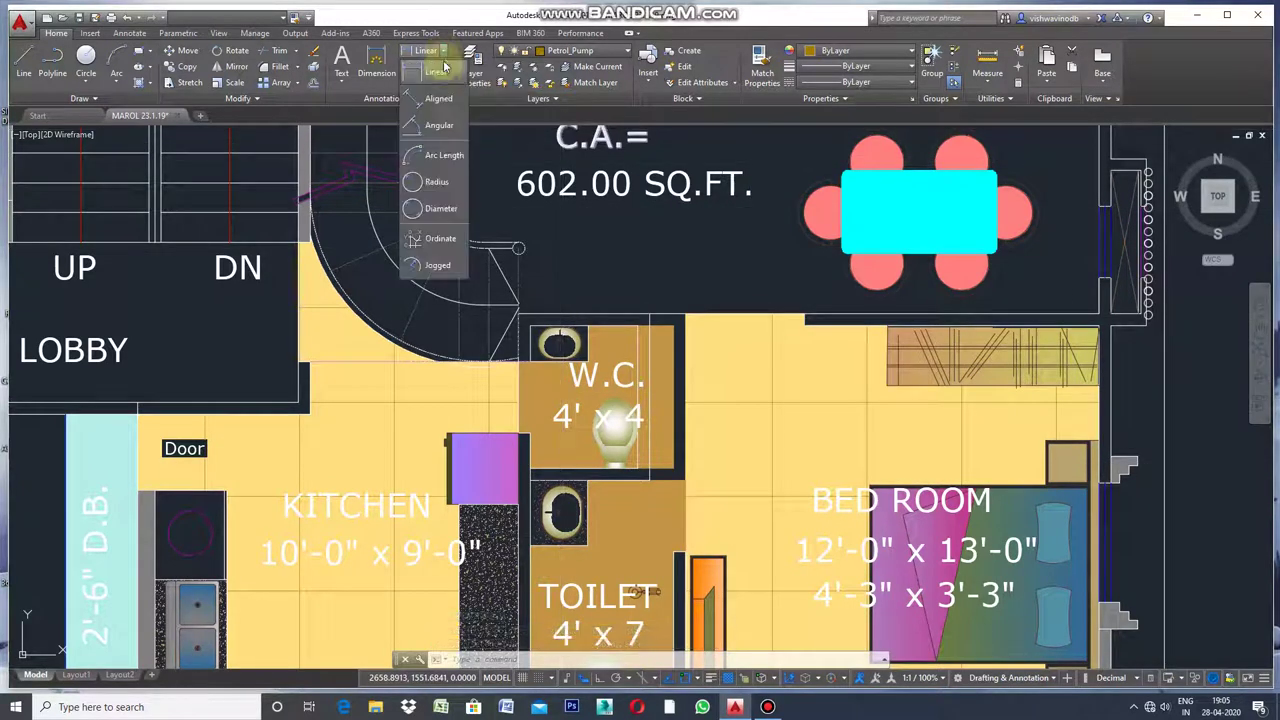
# Start a linear dimension on the W.C. wall, cancel it, and select the W.C./toilet floor hatch
pyautogui.click(440, 73)
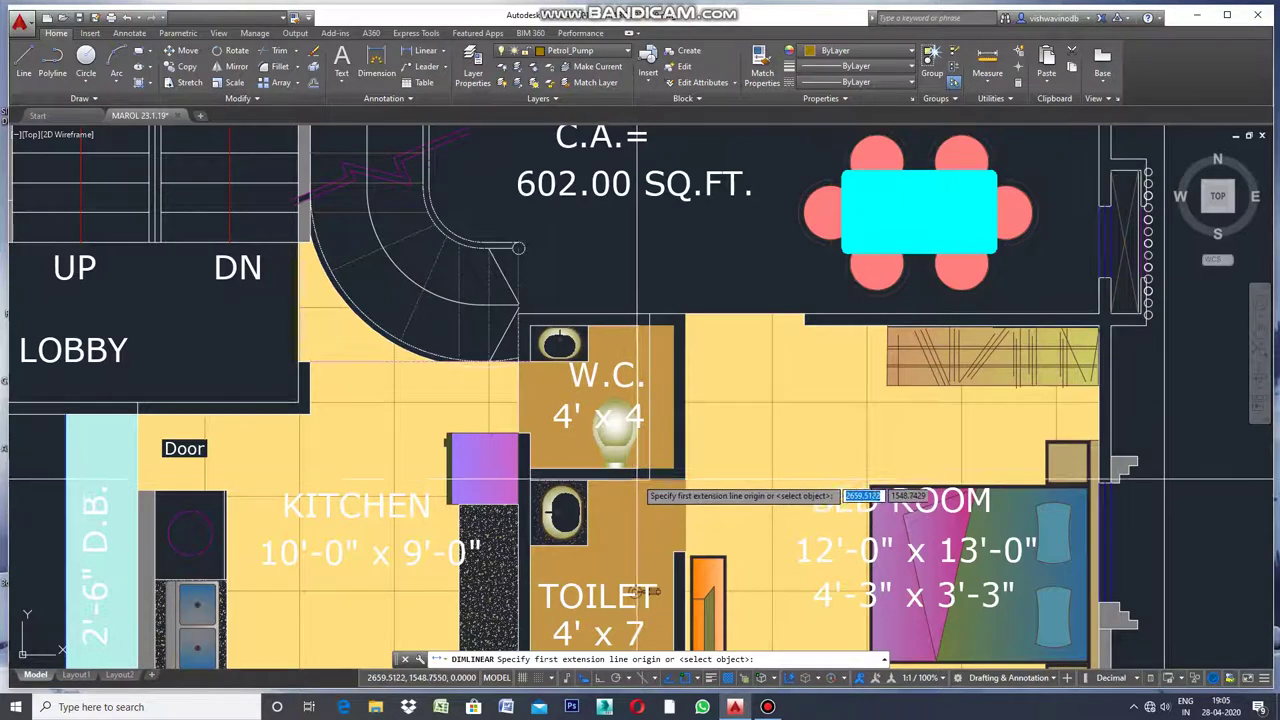
pyautogui.click(637, 468)
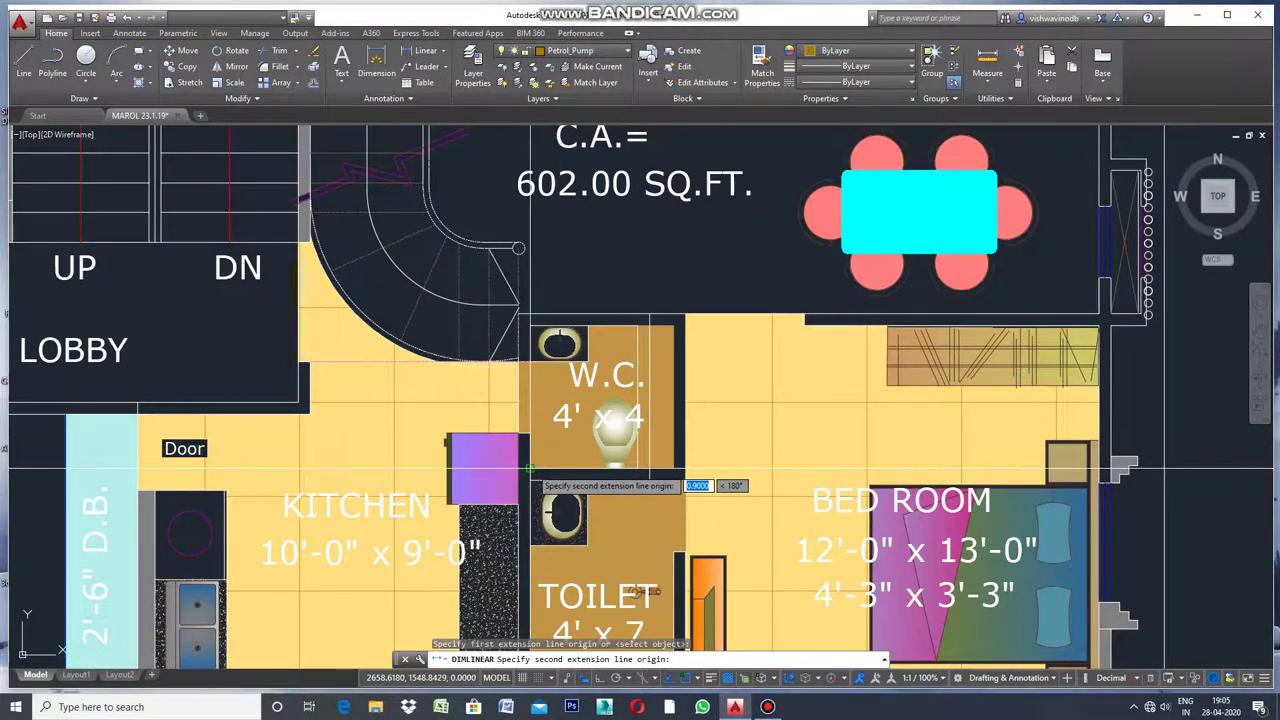
pyautogui.click(531, 468)
pyautogui.scroll(-2, 533, 467)
pyautogui.scroll(-2, 534, 467)
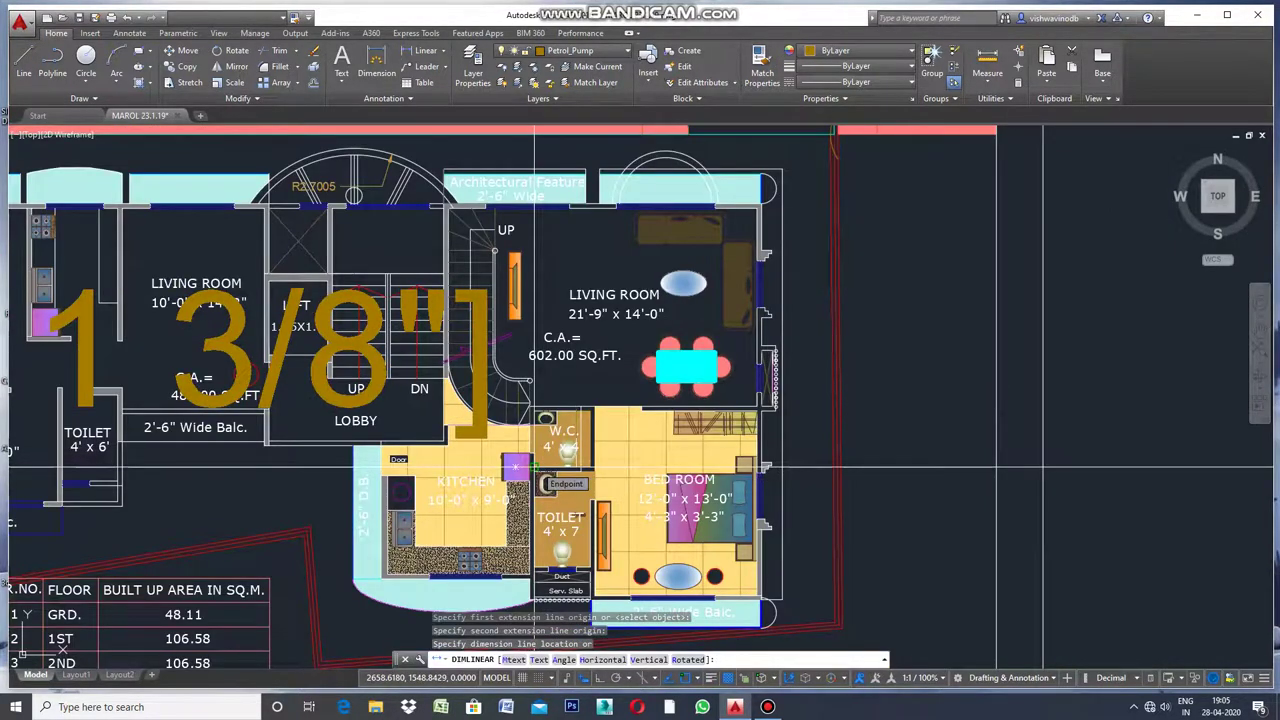
pyautogui.scroll(-2, 534, 467)
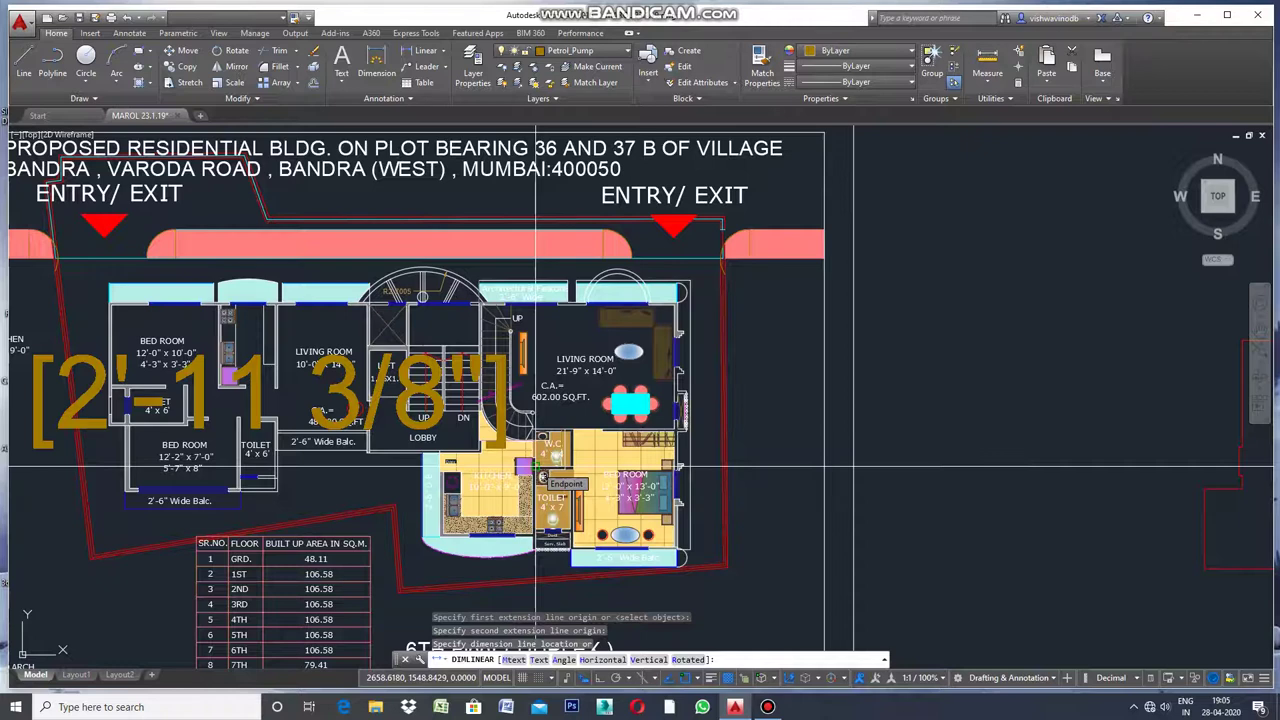
pyautogui.scroll(4, 536, 467)
pyautogui.press('Escape')
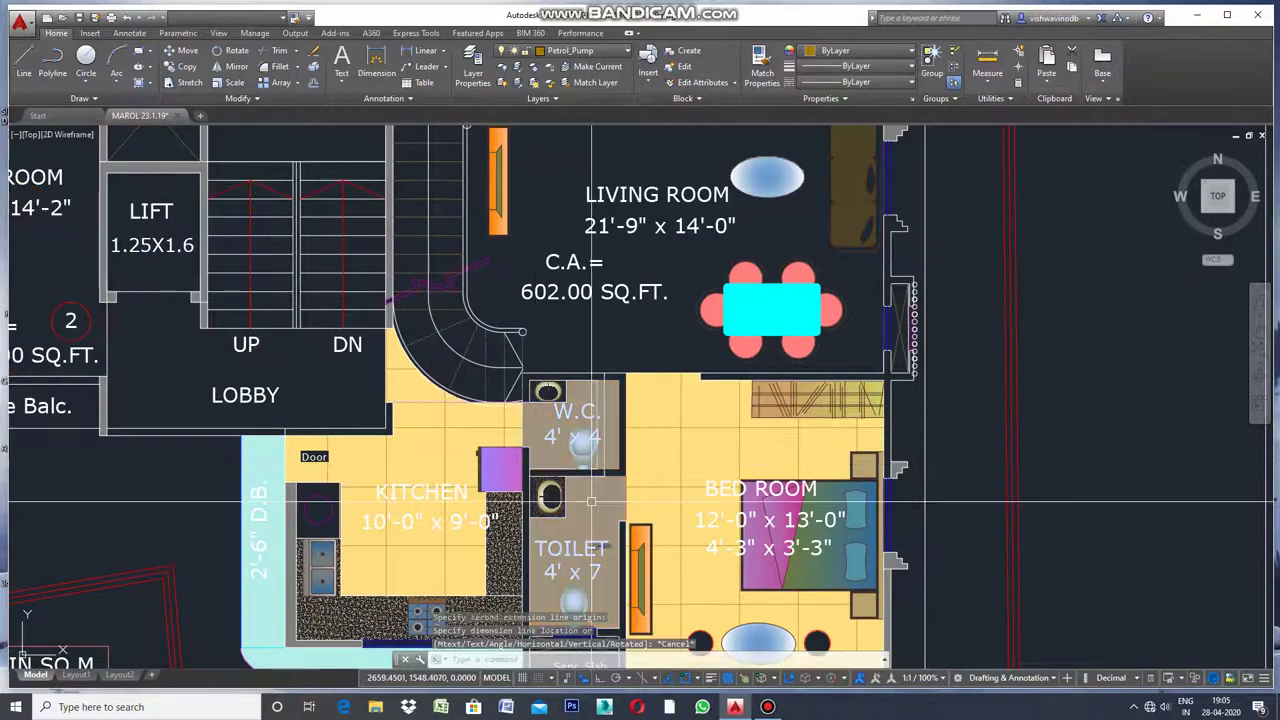
pyautogui.scroll(2, 593, 499)
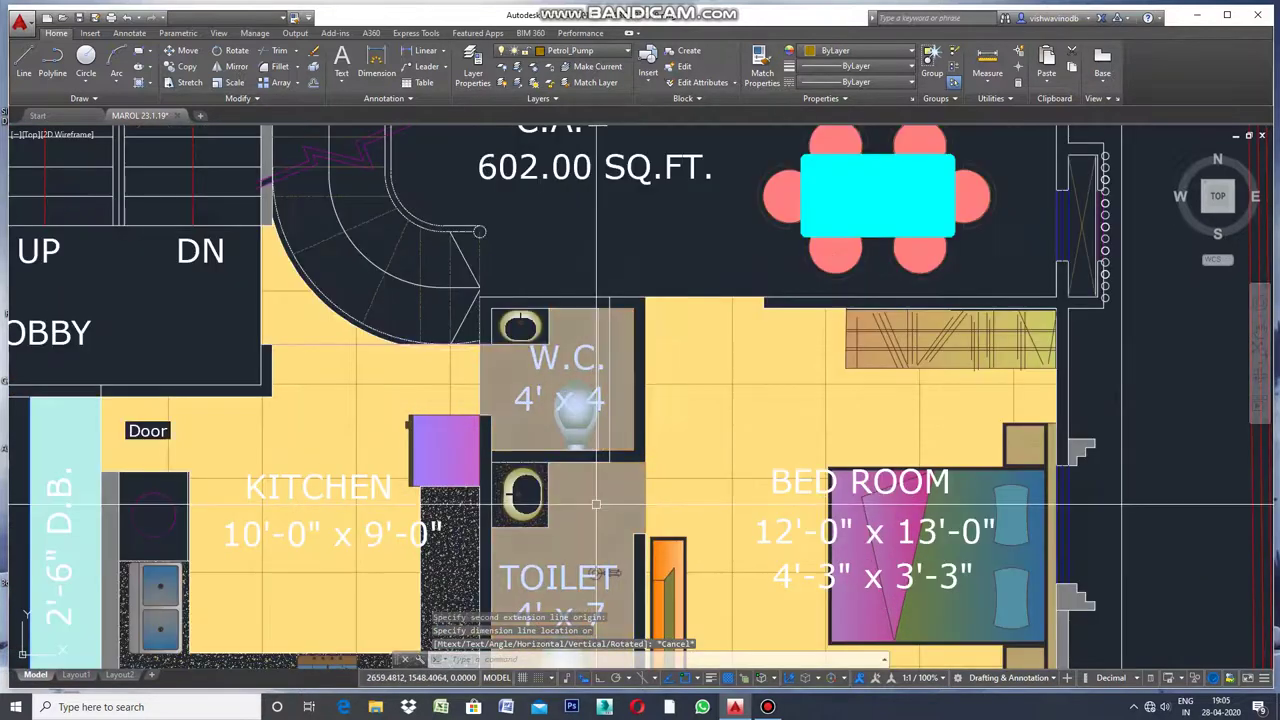
pyautogui.click(626, 408)
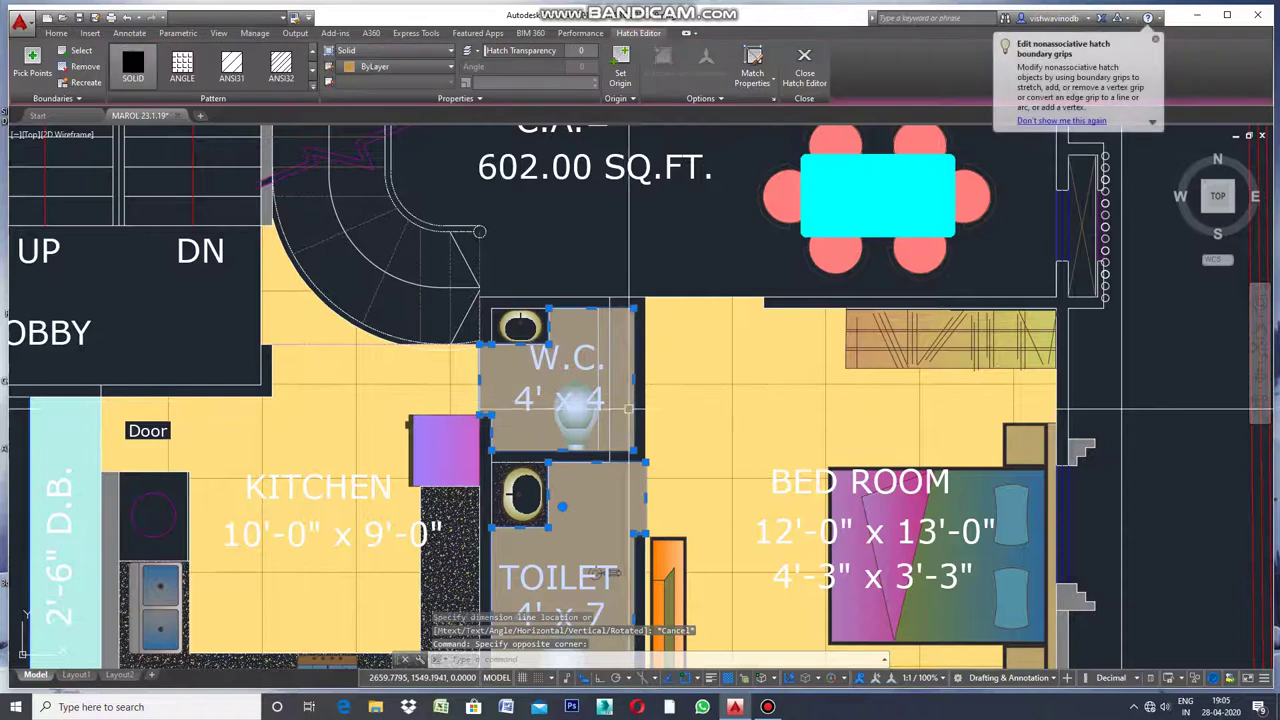
# Drag the W.C. hatch's right edge grip left so the fill stops at the shifted wall
pyautogui.scroll(2, 628, 408)
pyautogui.click(634, 363)
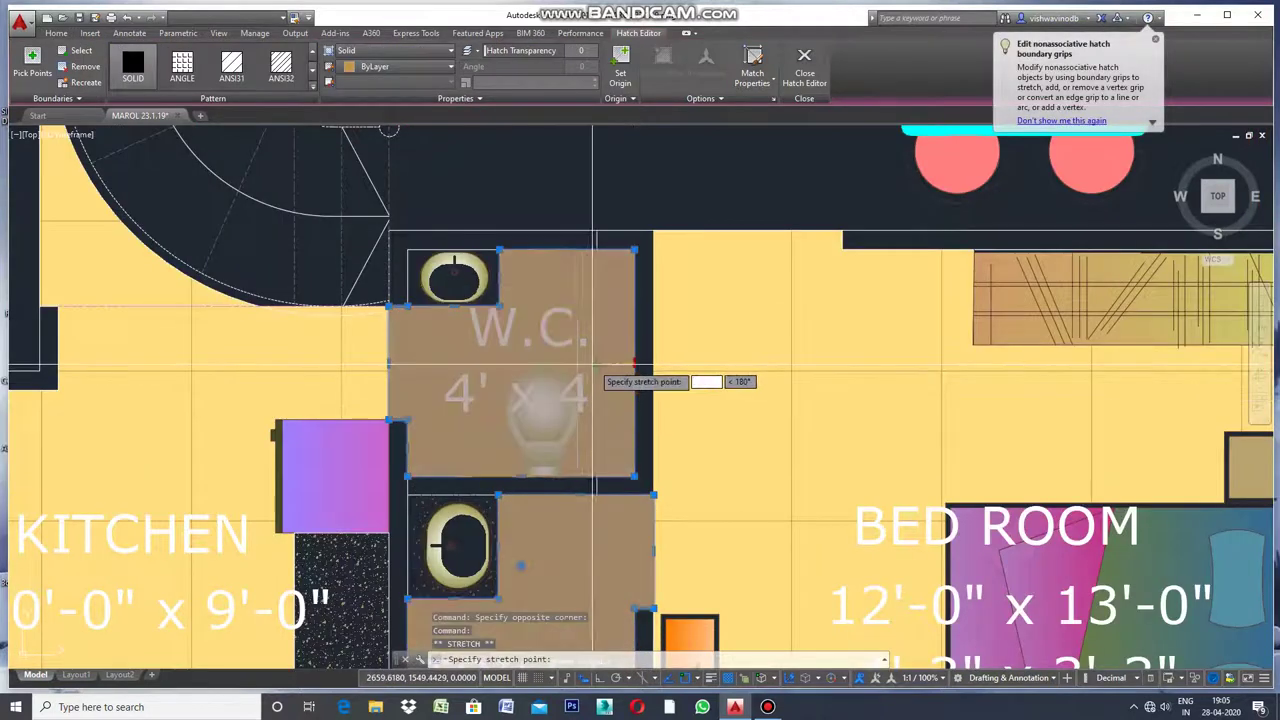
pyautogui.click(577, 363)
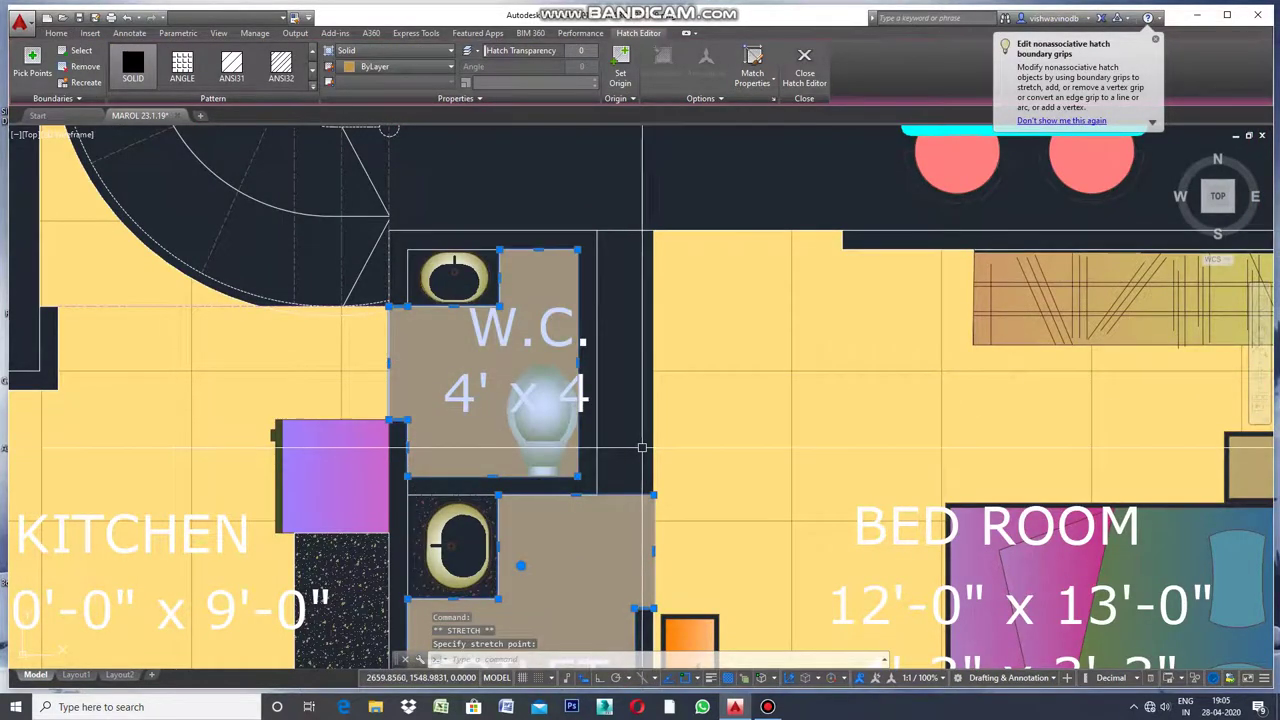
pyautogui.press('Escape')
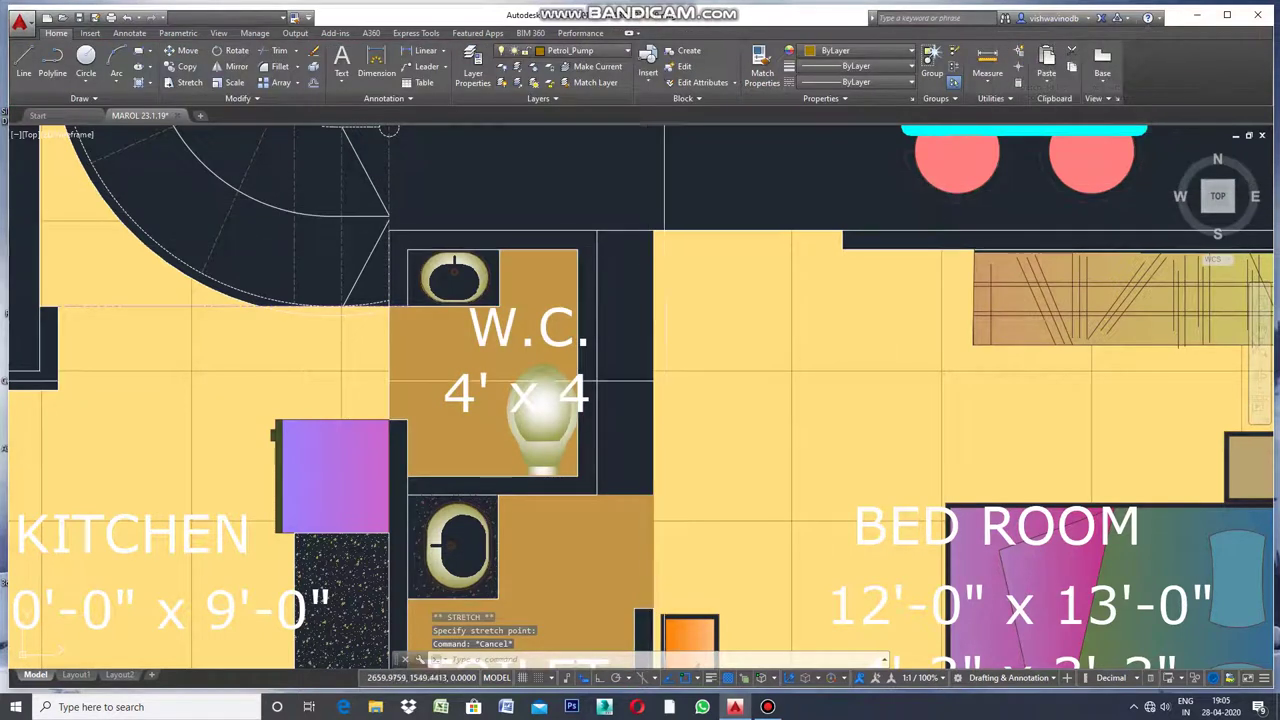
pyautogui.scroll(-2, 652, 355)
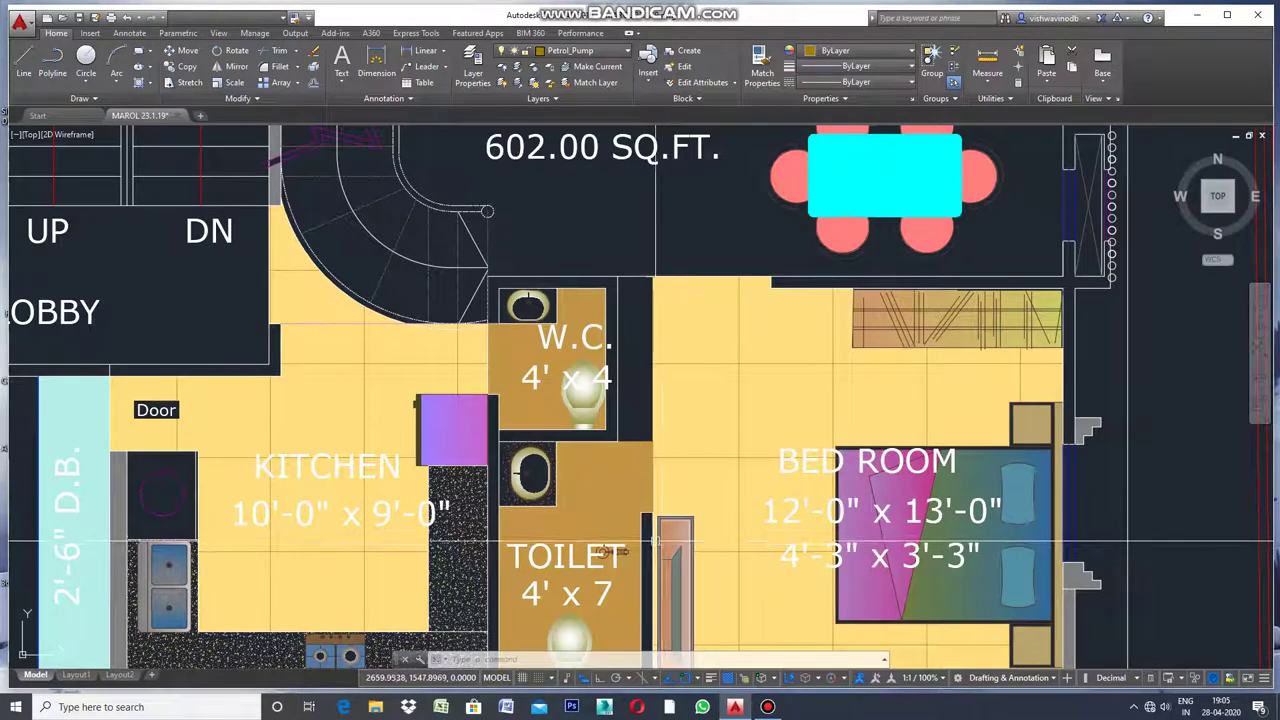
# Stretch the top end of the toilet/bedroom wall line upward toward the W.C.'s lower corner
pyautogui.click(653, 518)
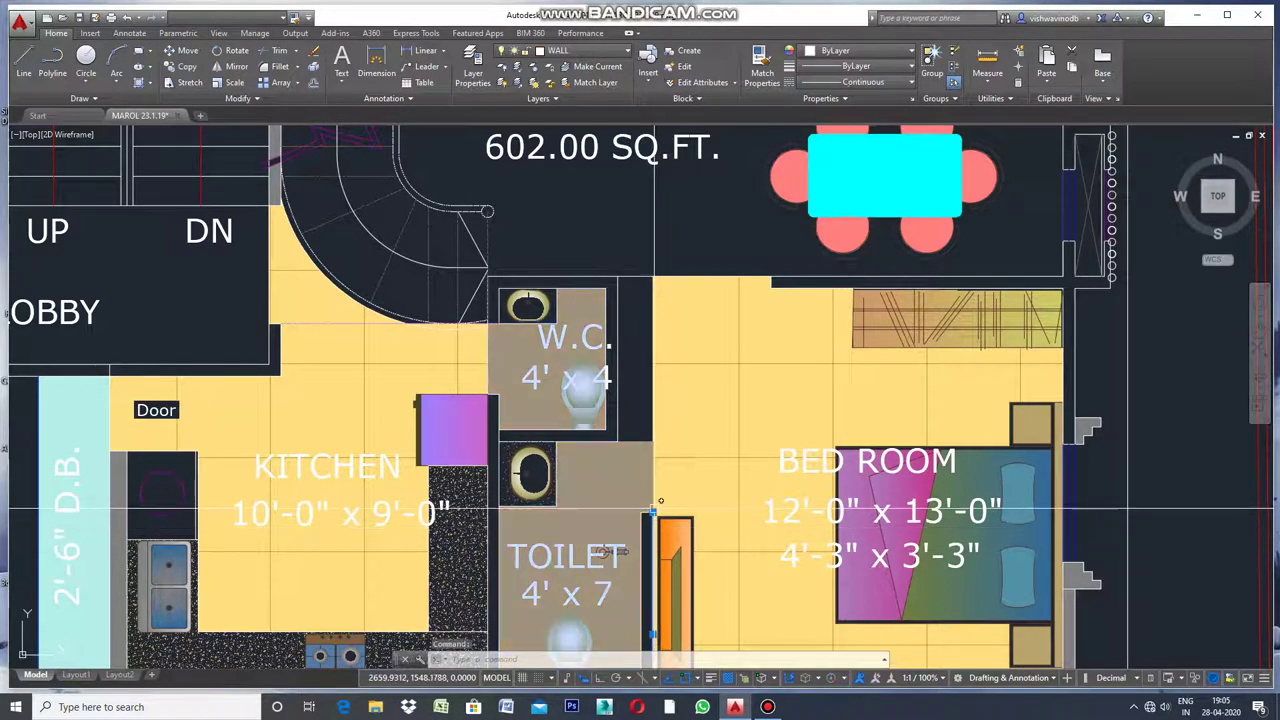
pyautogui.press('Escape')
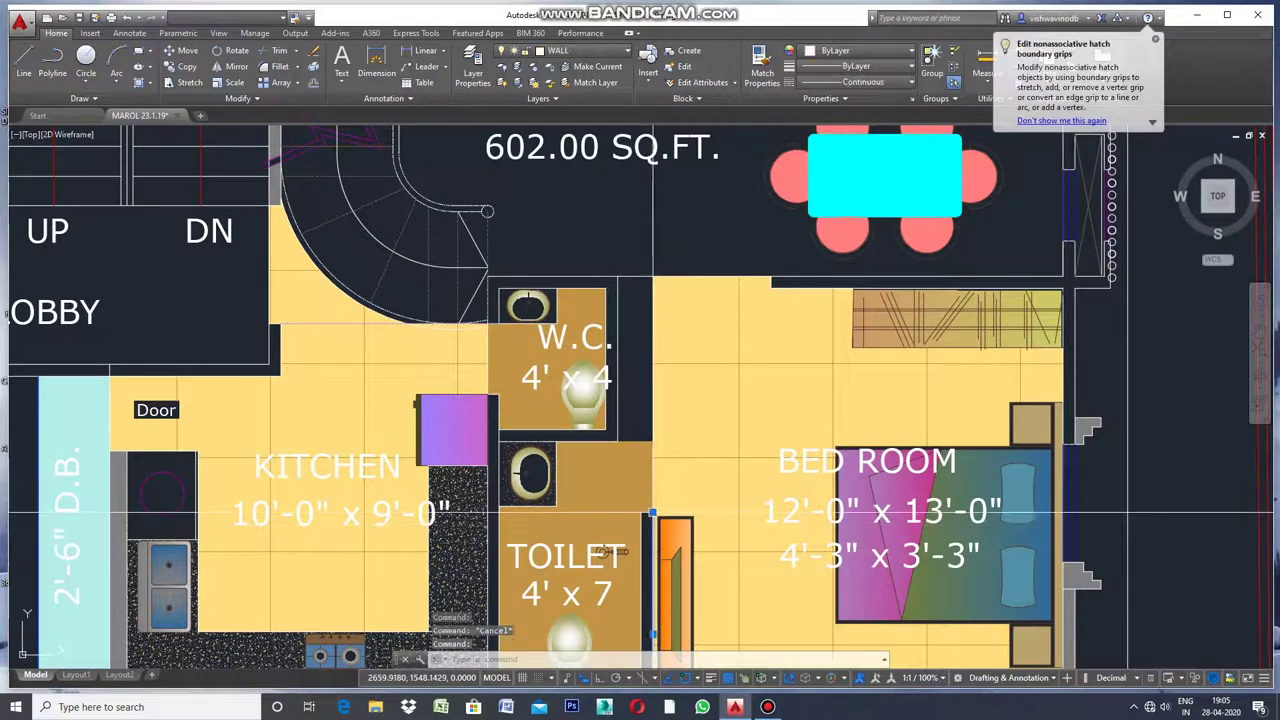
pyautogui.click(652, 513)
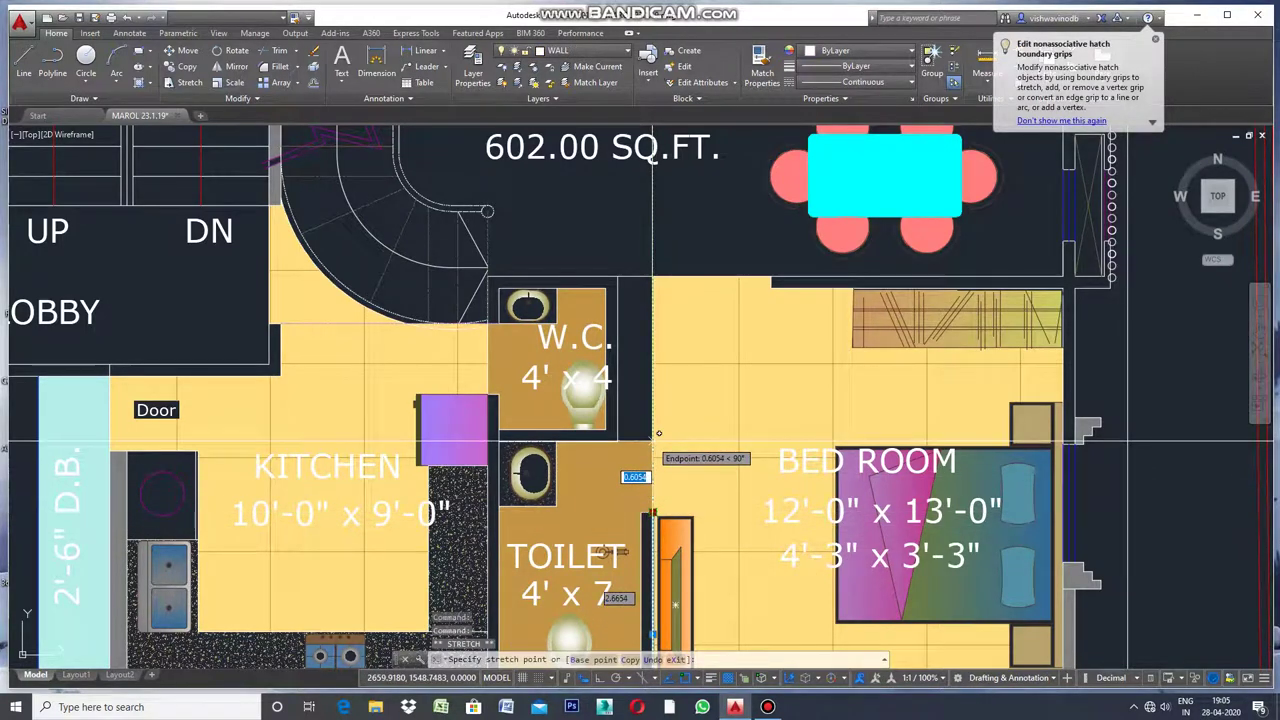
pyautogui.rightClick(668, 449)
pyautogui.press('Escape')
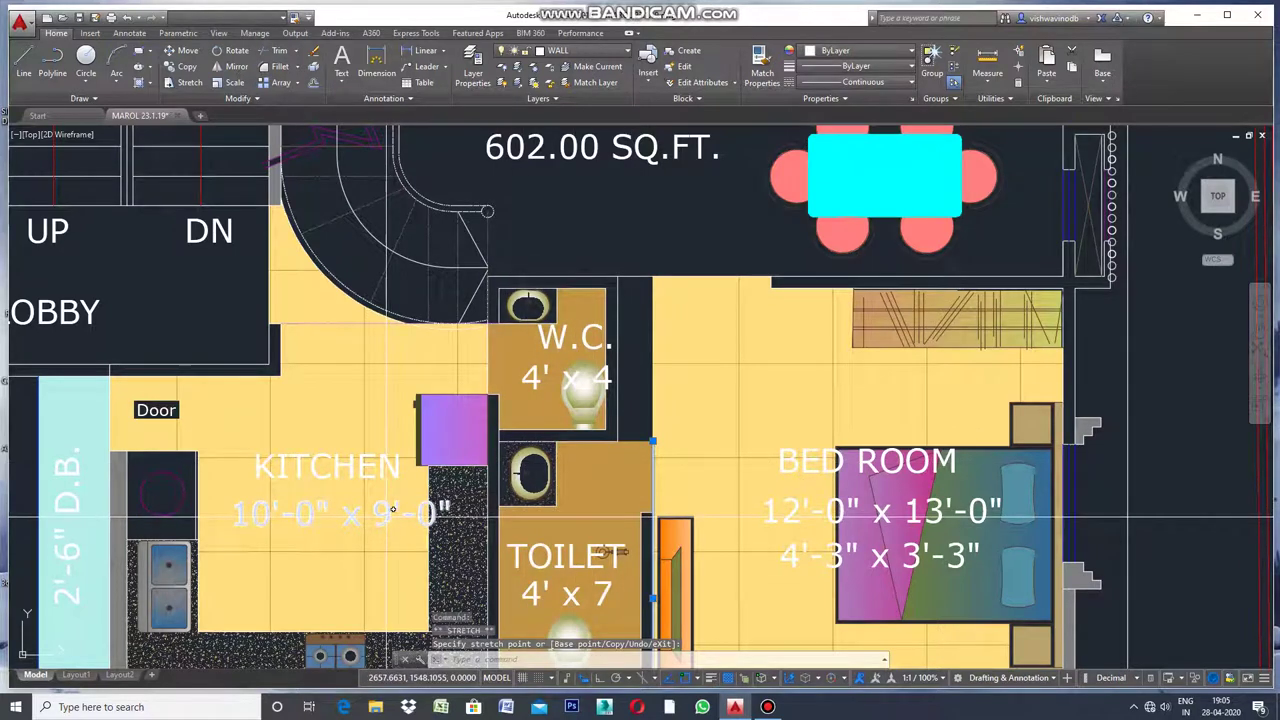
pyautogui.rightClick(652, 440)
pyautogui.press('Escape')
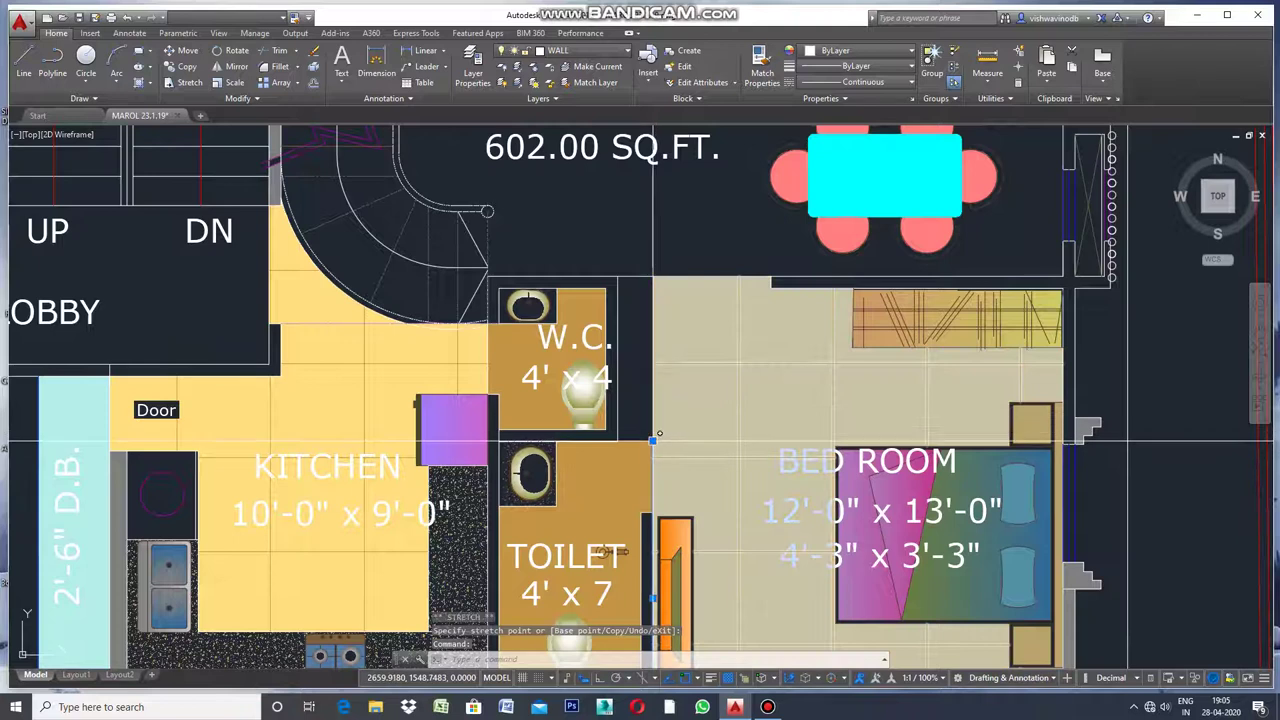
pyautogui.click(652, 440)
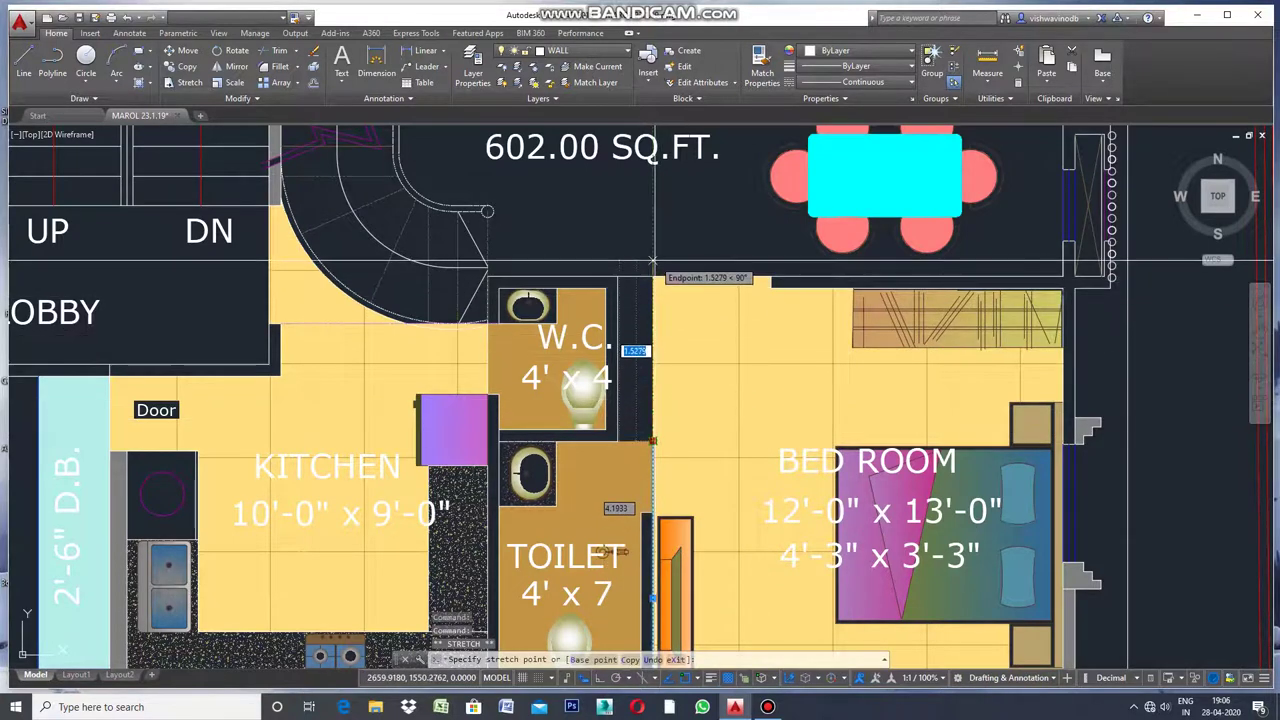
pyautogui.press('Escape')
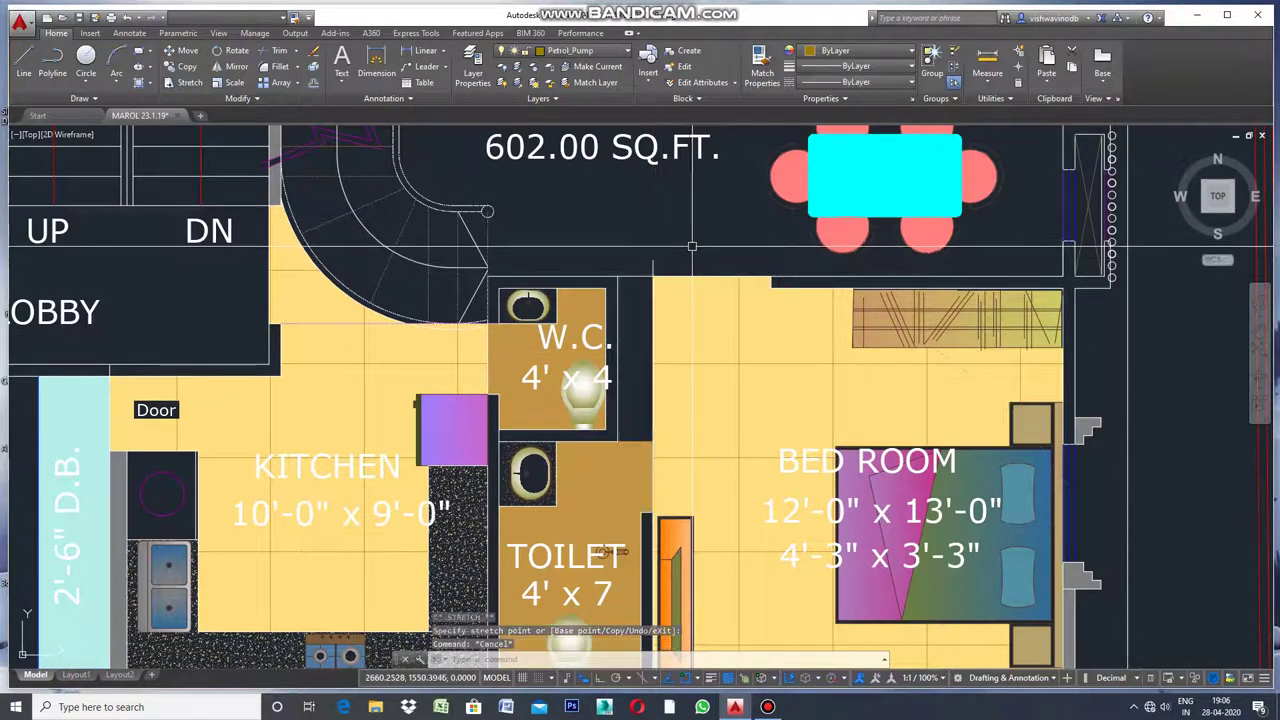
pyautogui.write('ex')
pyautogui.press('Return')
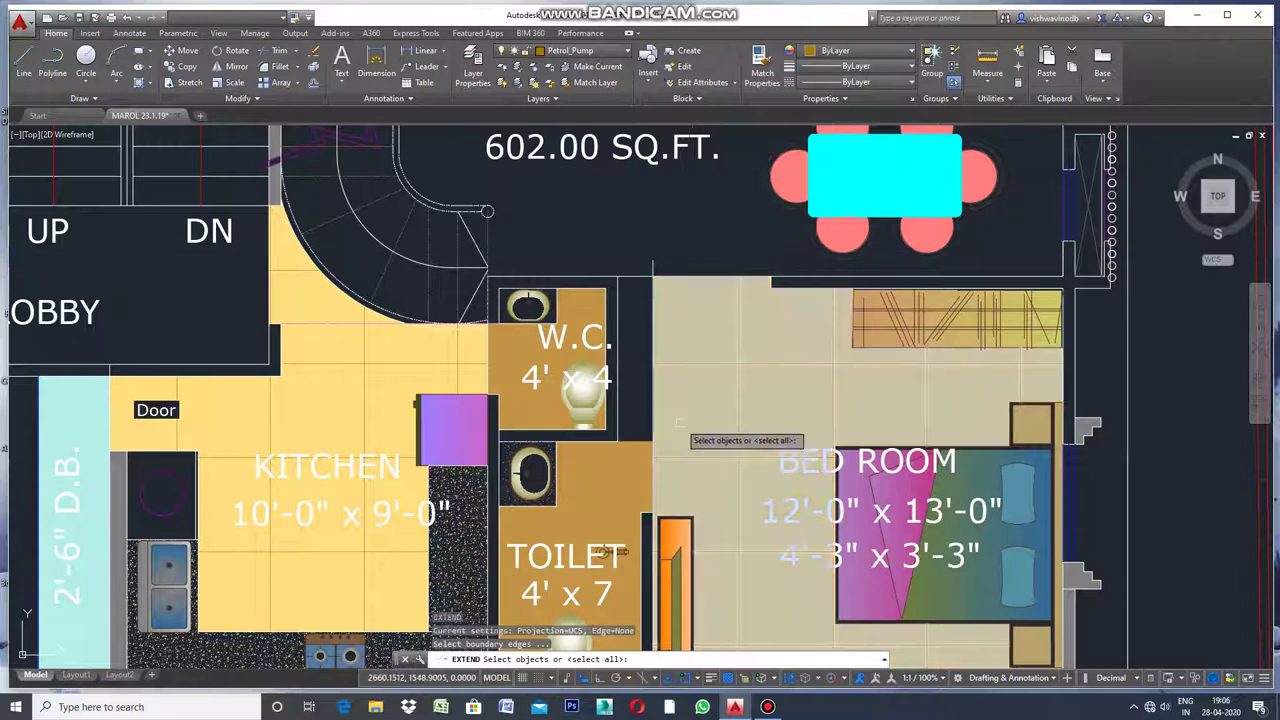
# Extend a wall line to the chosen boundary edge at the W.C.–toilet junction
pyautogui.click(652, 400)
pyautogui.press('Return')
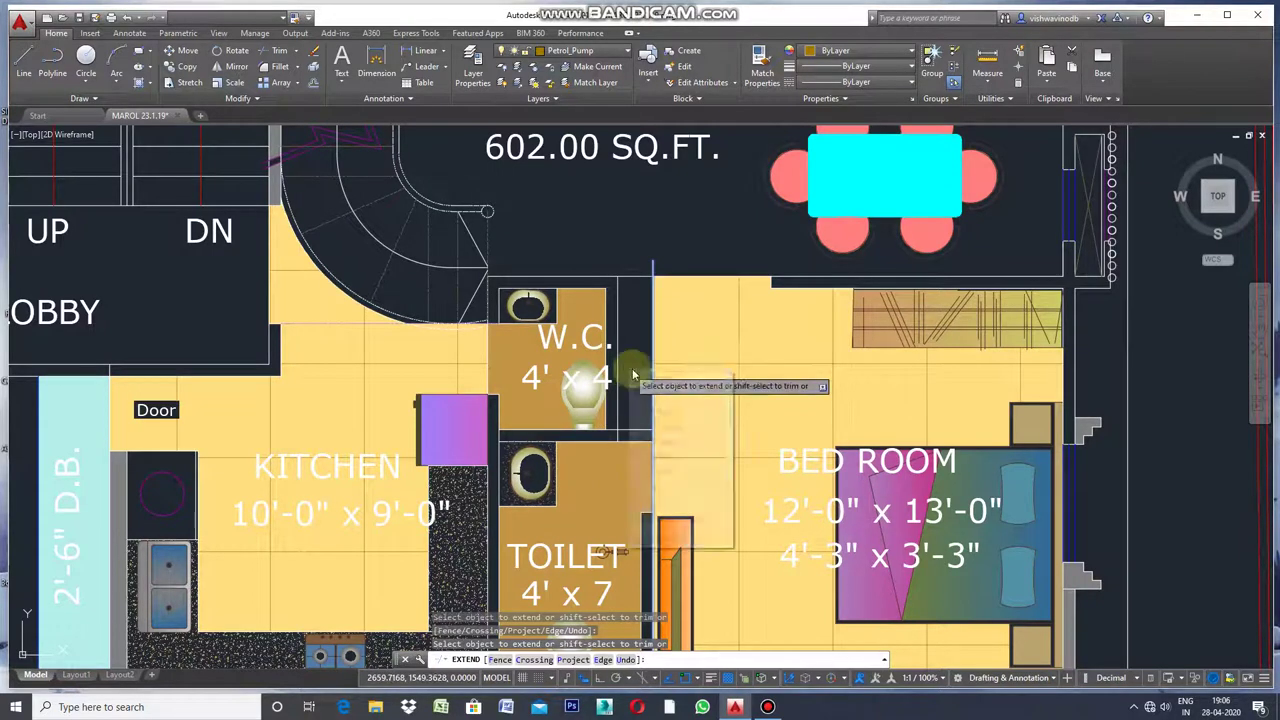
pyautogui.press('Return')
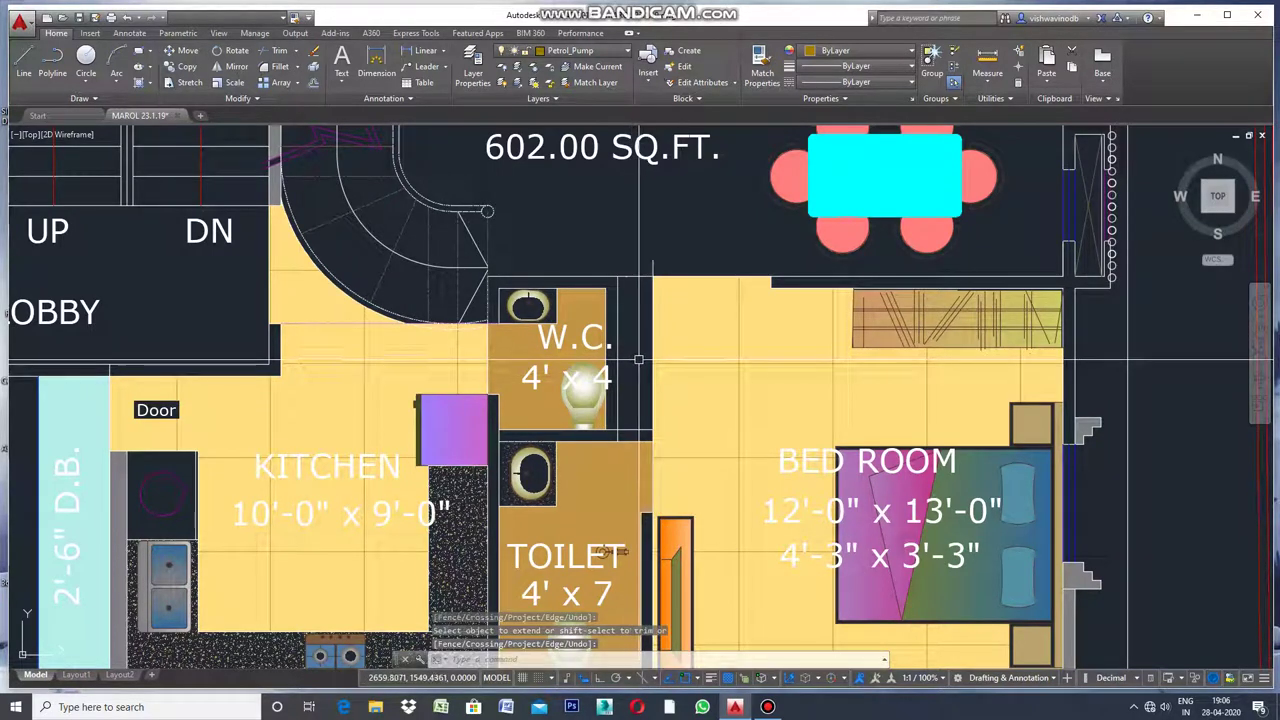
pyautogui.write('TR')
# Trim the leftover wall line segment where the W.C. meets the toilet
pyautogui.press('Return')
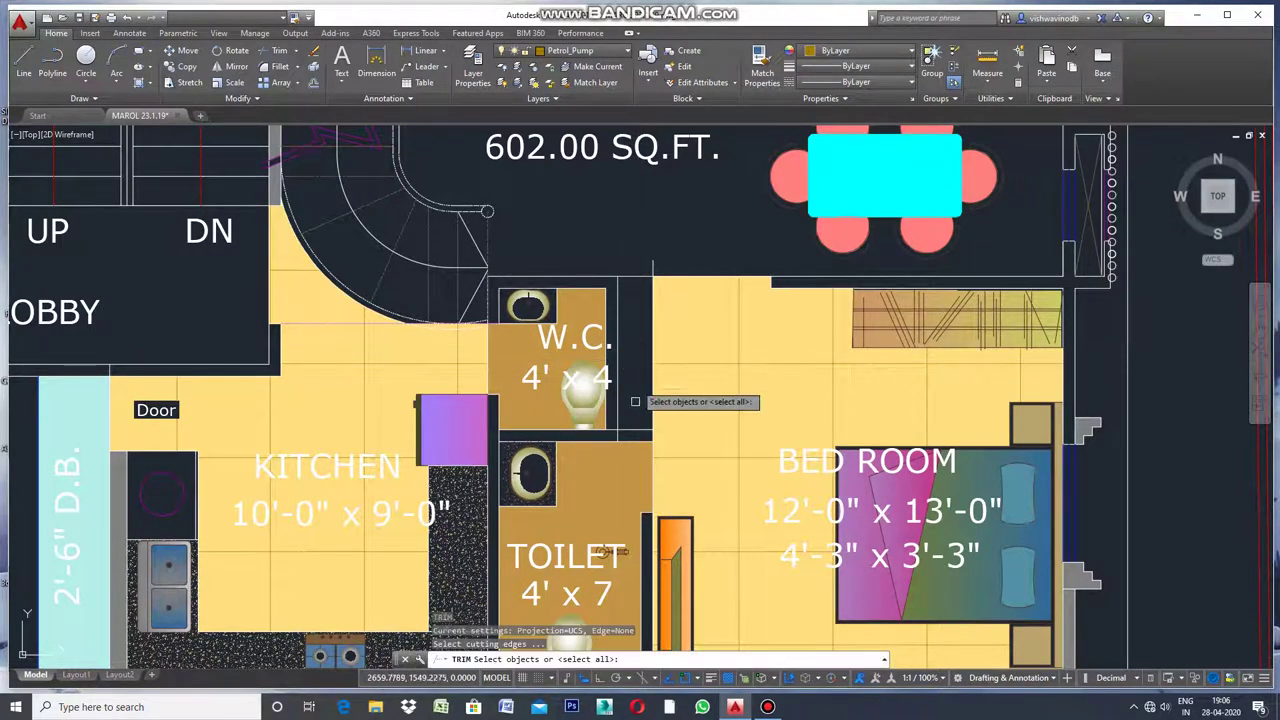
pyautogui.scroll(2, 628, 420)
pyautogui.click(629, 438)
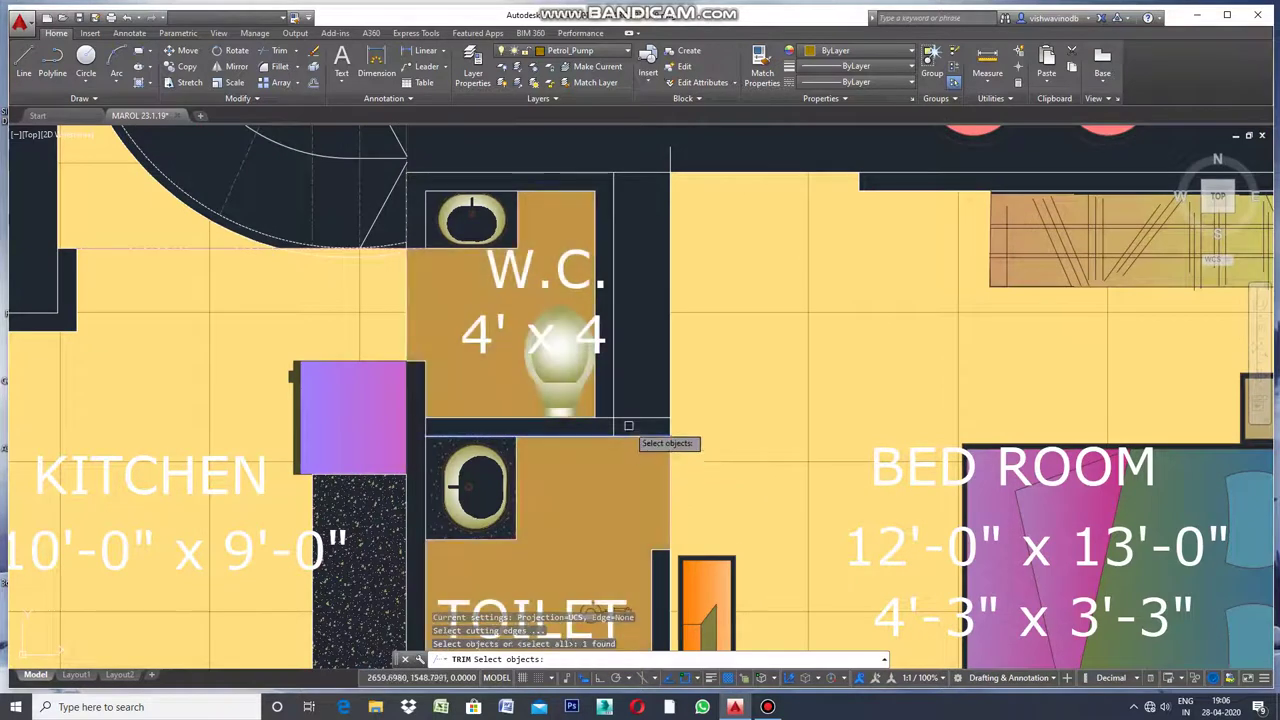
pyautogui.press('Return')
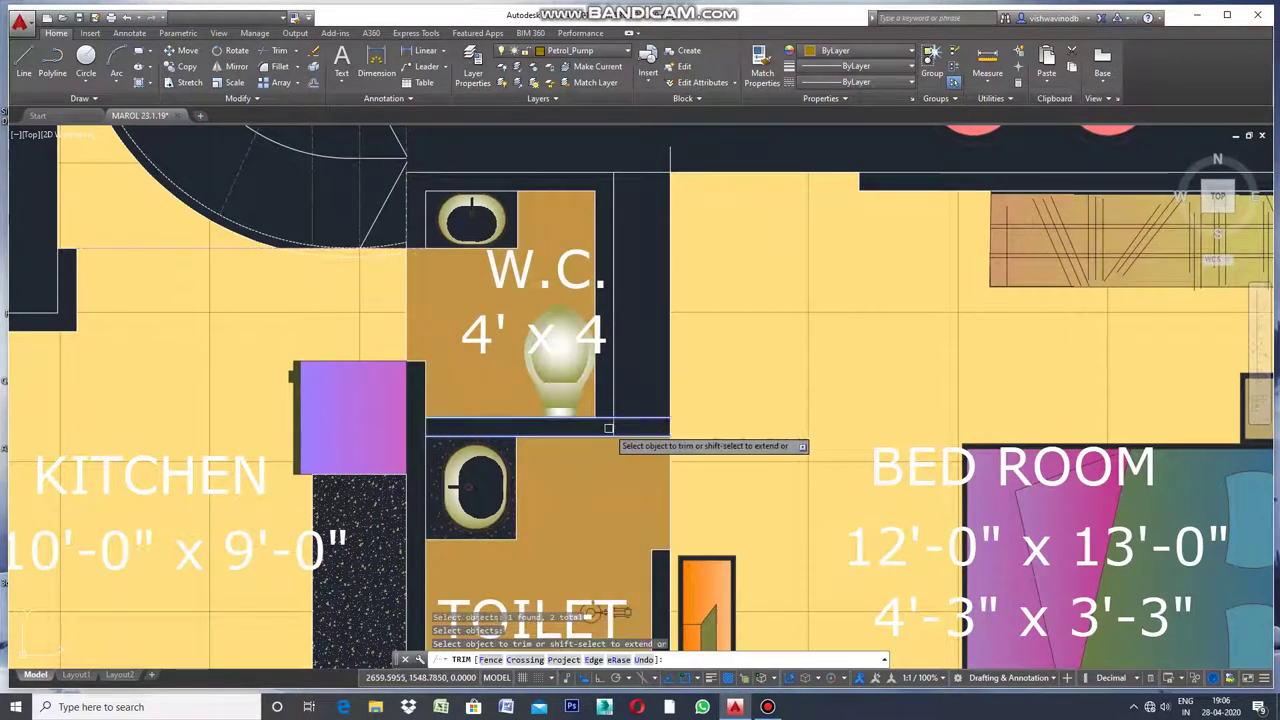
pyautogui.click(616, 418)
pyautogui.click(630, 418)
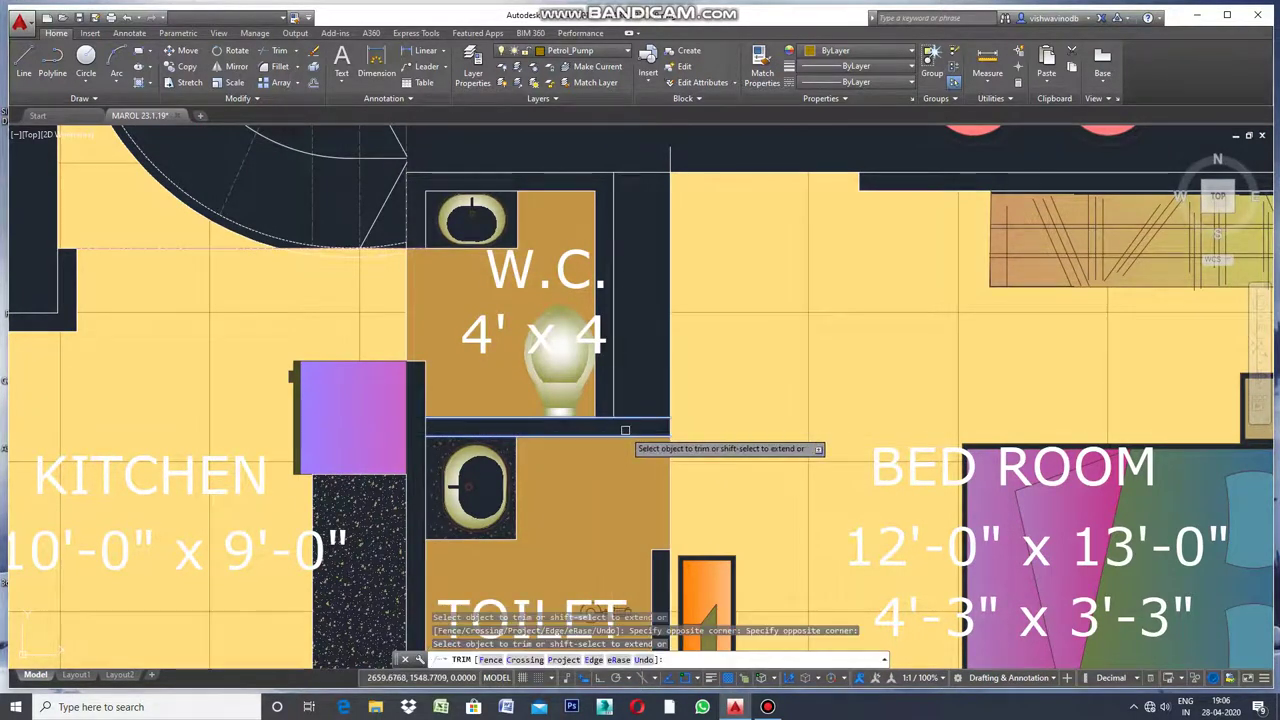
pyautogui.rightClick(634, 383)
pyautogui.click(660, 389)
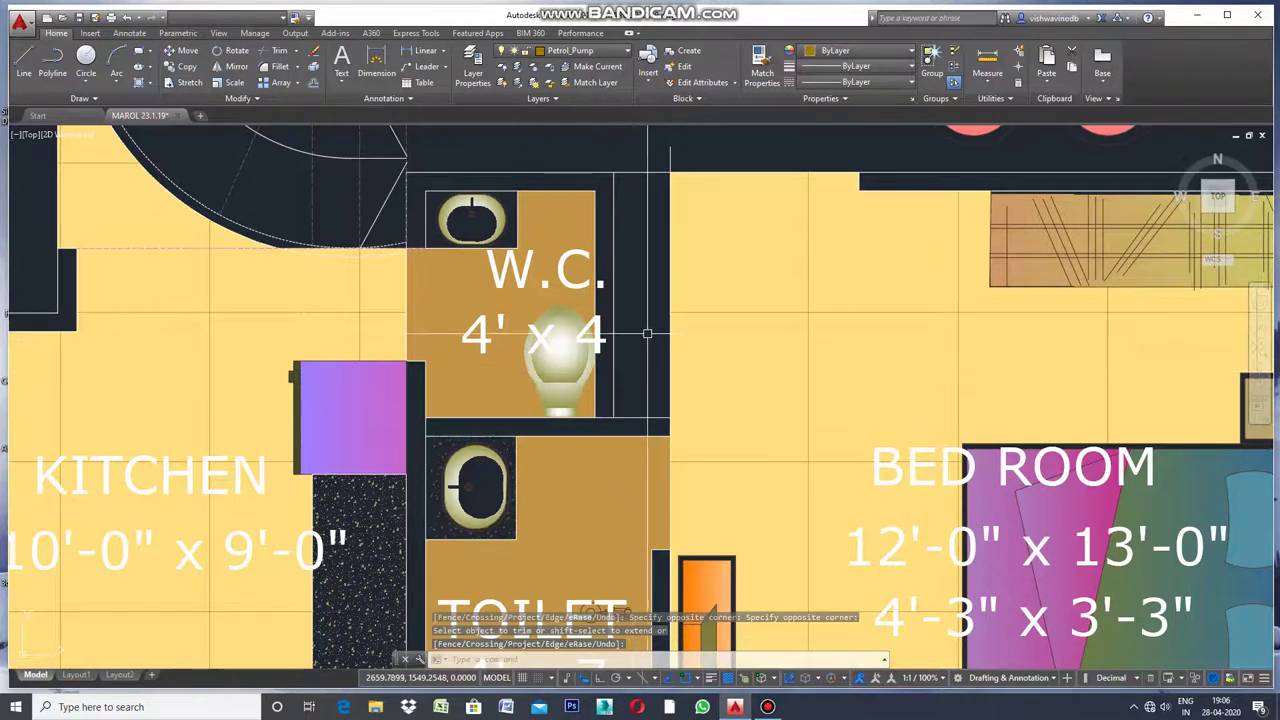
pyautogui.scroll(-2, 653, 301)
pyautogui.write('EX')
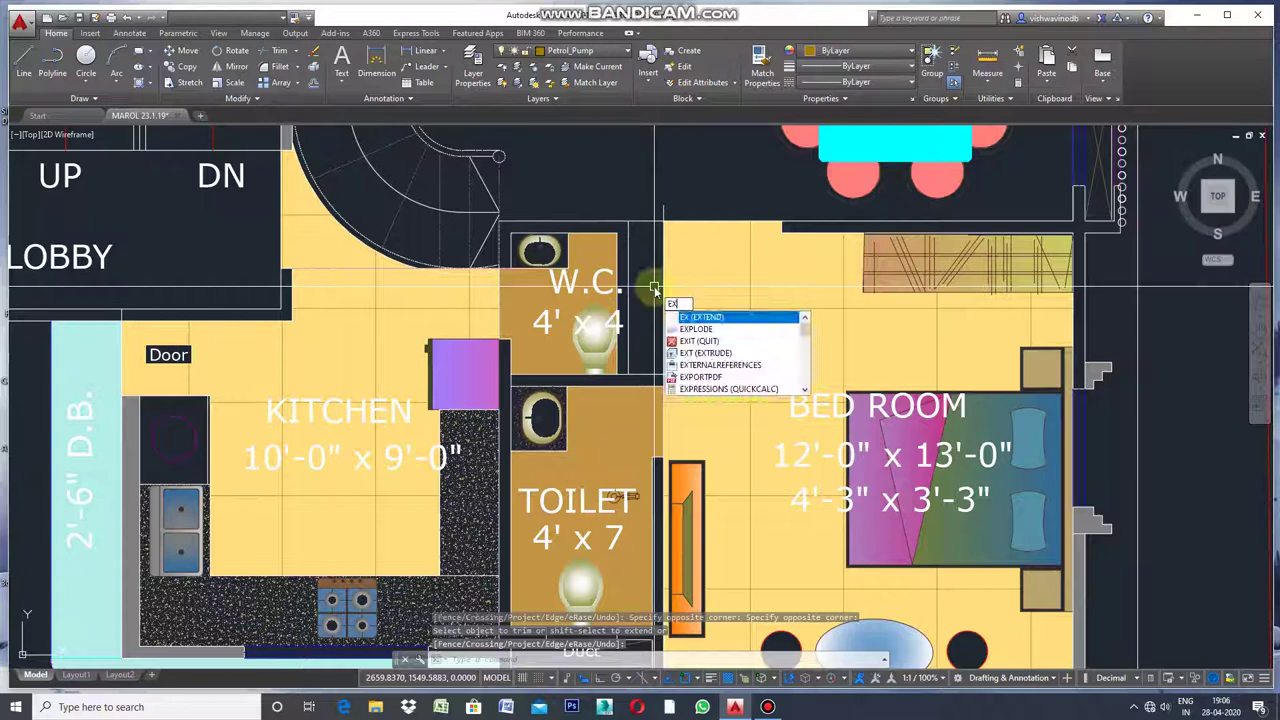
# Extend the W.C.'s right-hand wall line to its boundary edge
pyautogui.press('Return')
pyautogui.scroll(2, 661, 238)
pyautogui.click(661, 238)
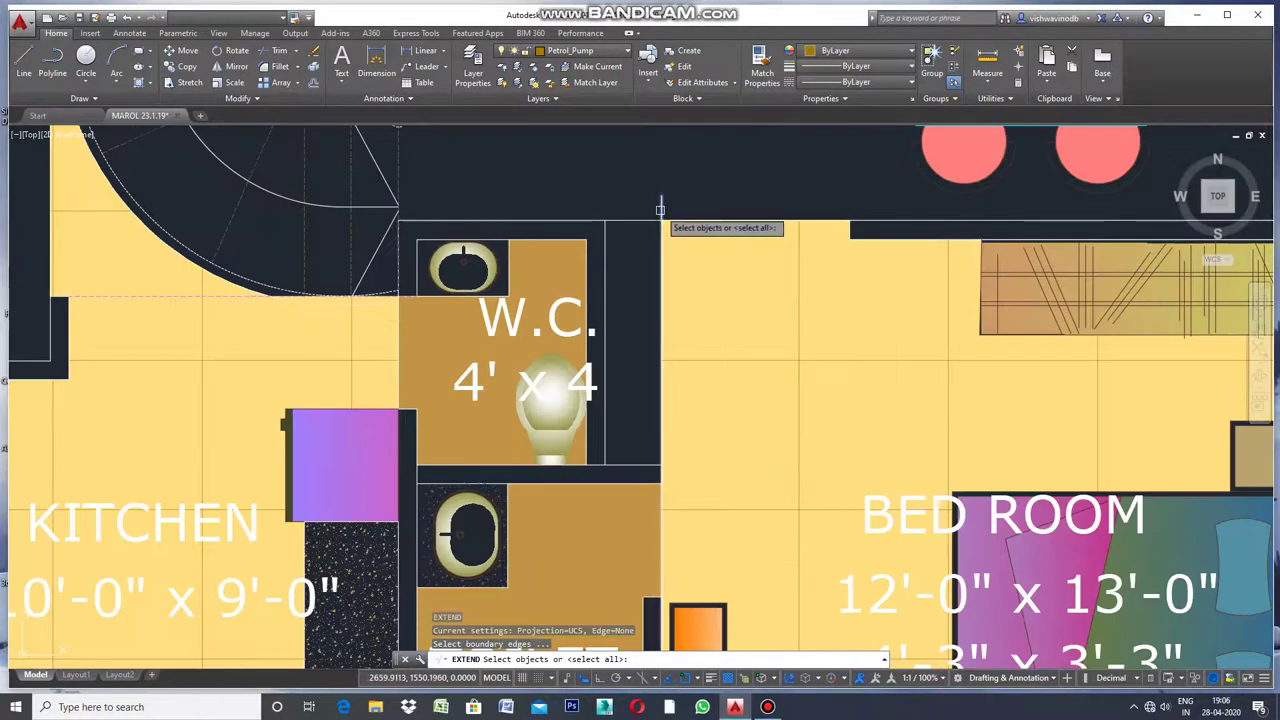
pyautogui.press('Return')
pyautogui.rightClick(651, 252)
pyautogui.click(680, 262)
pyautogui.click(627, 316)
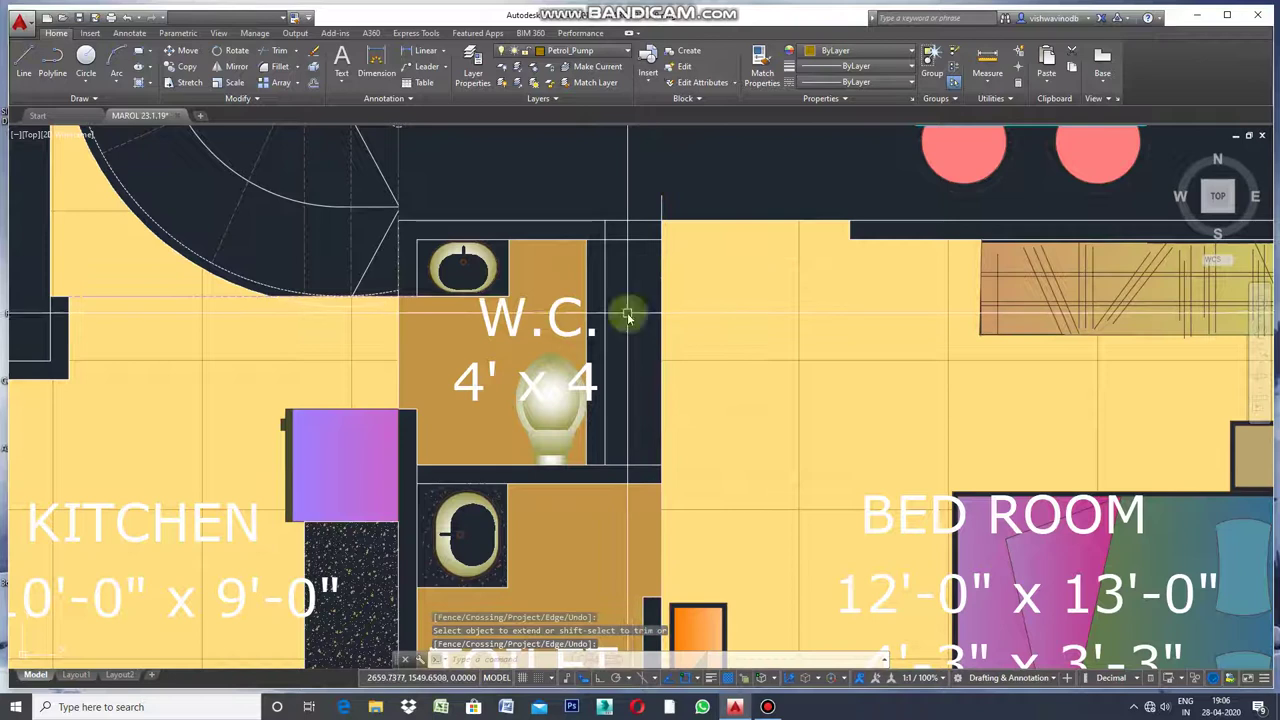
# Trim excess W.C. wall lines using a crossing selection of cutting edges
pyautogui.press('Return')
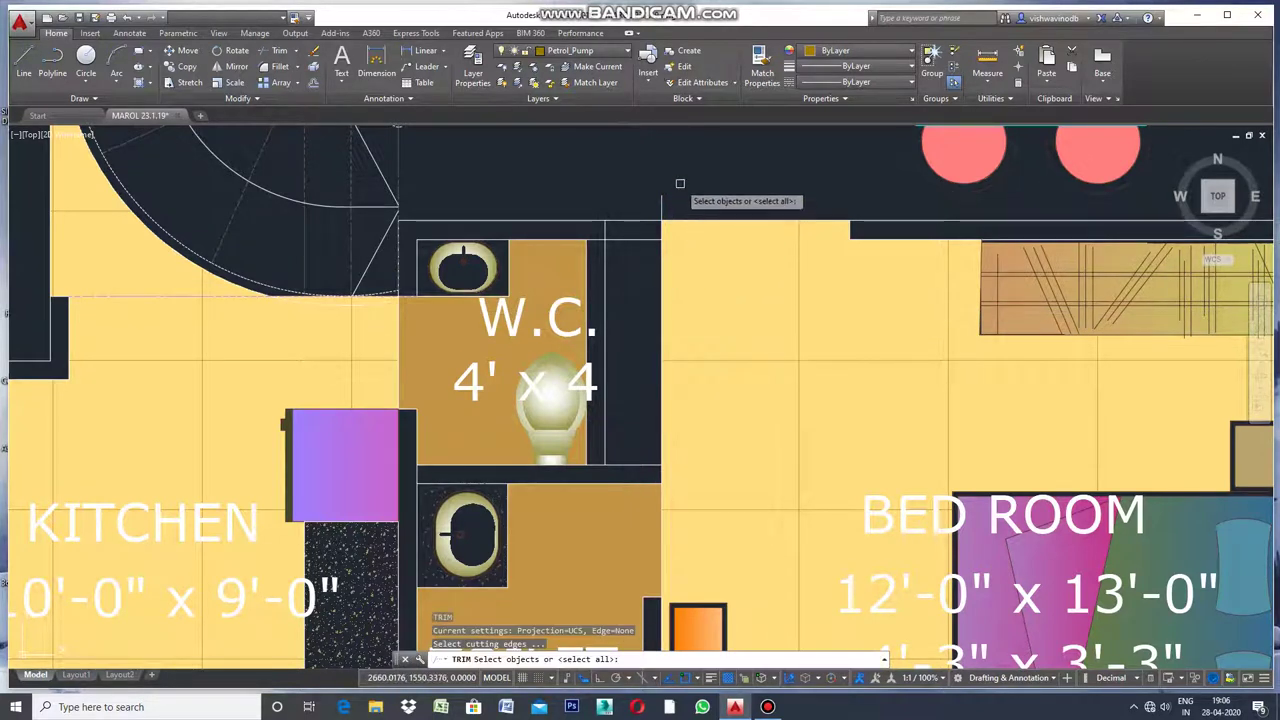
pyautogui.click(680, 183)
pyautogui.click(582, 270)
pyautogui.press('Return')
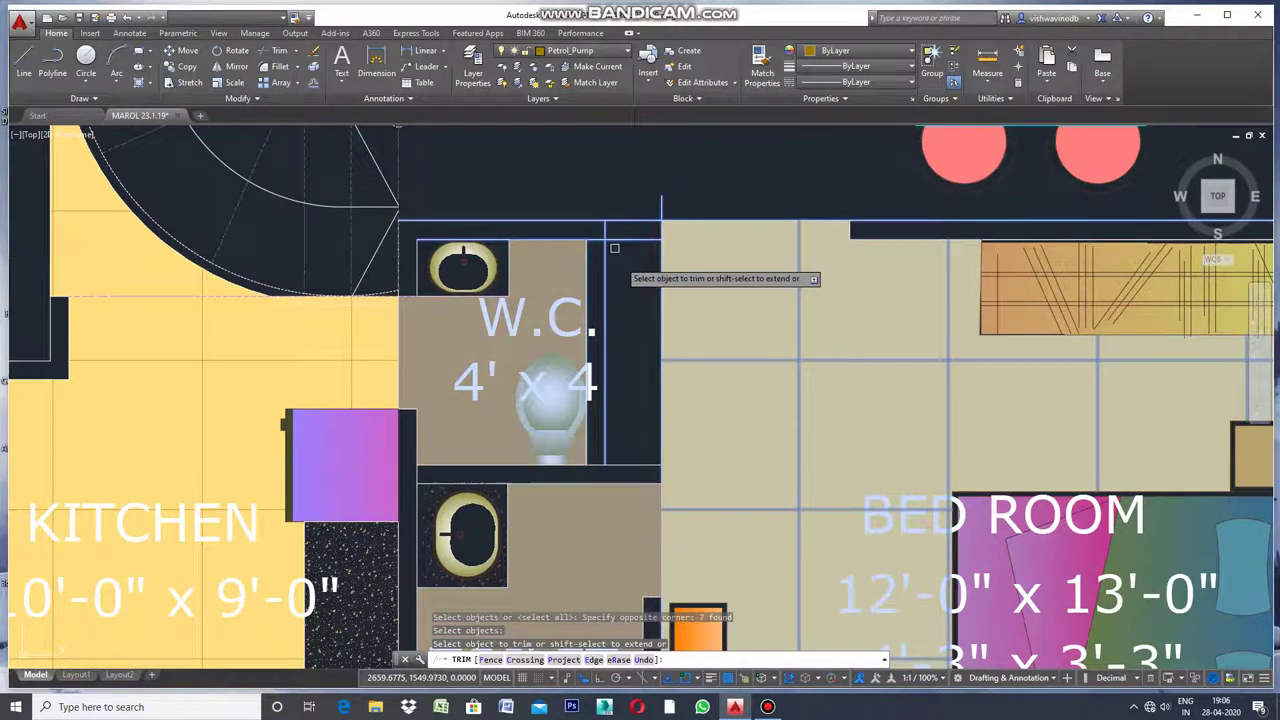
pyautogui.rightClick(604, 198)
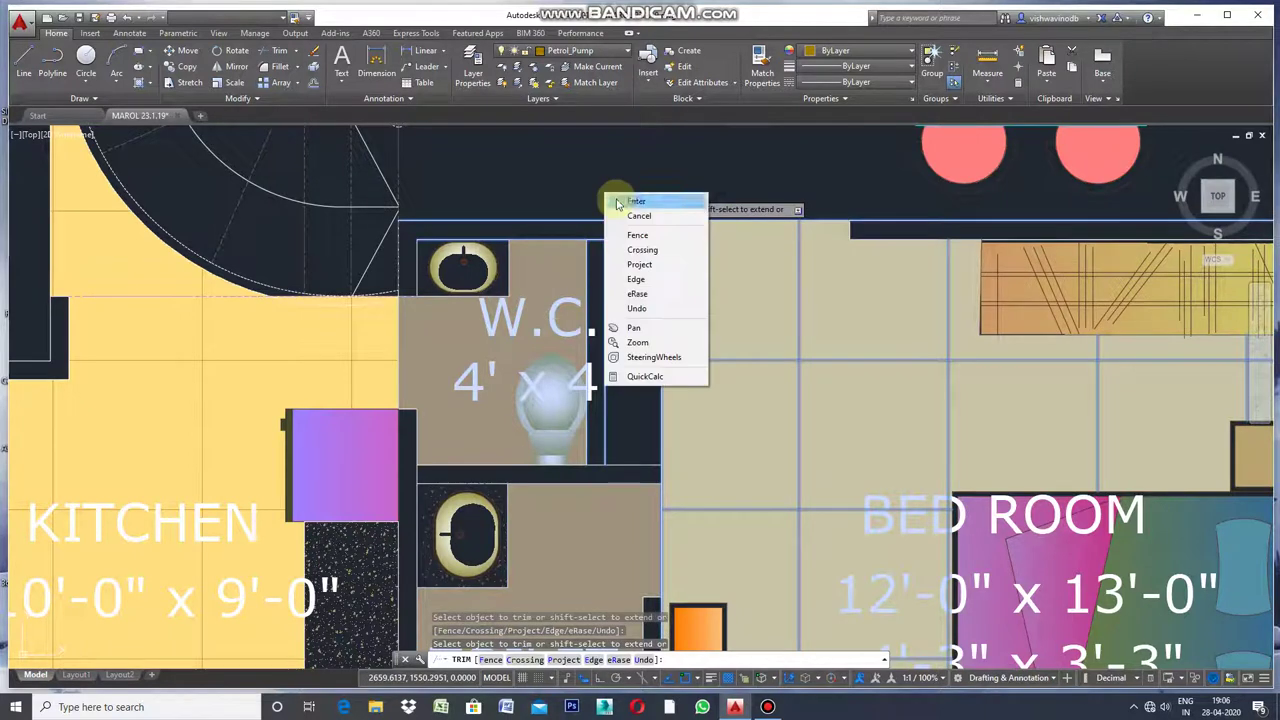
pyautogui.click(610, 197)
# Repeat the trim with a wider crossing window over the W.C. walls
pyautogui.rightClick(606, 191)
pyautogui.click(606, 190)
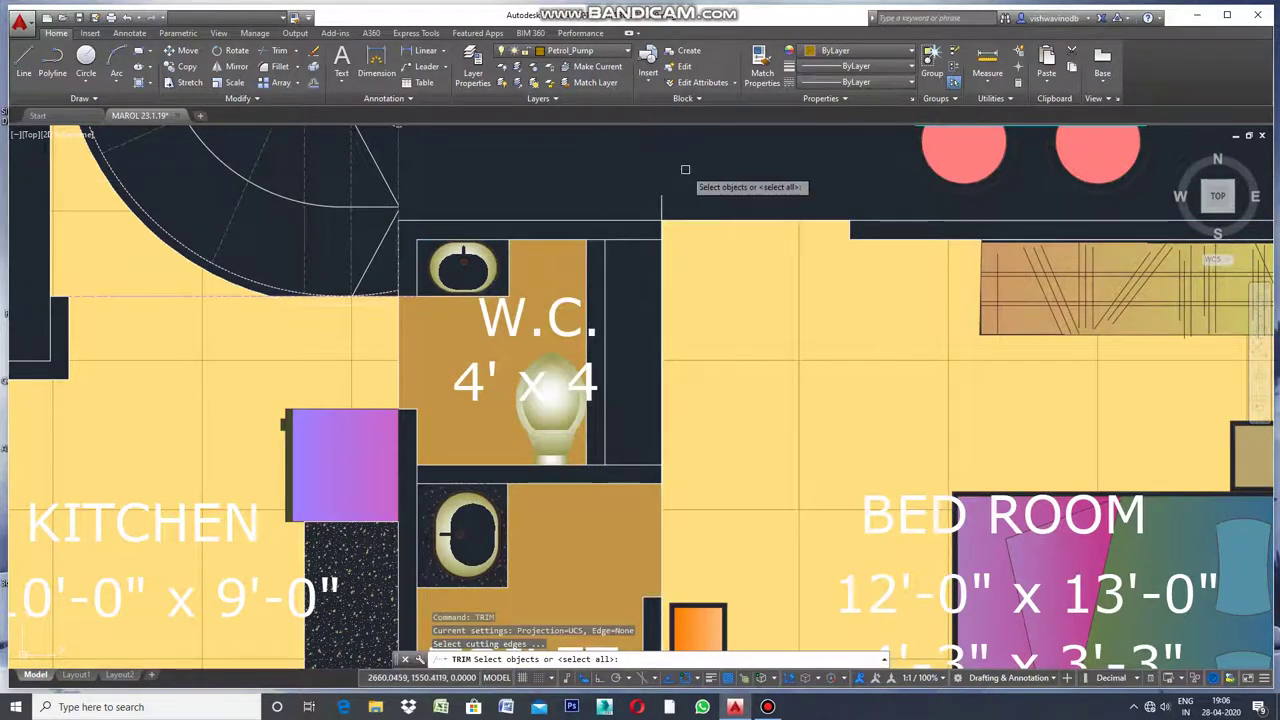
pyautogui.click(685, 170)
pyautogui.click(562, 257)
pyautogui.press('Return')
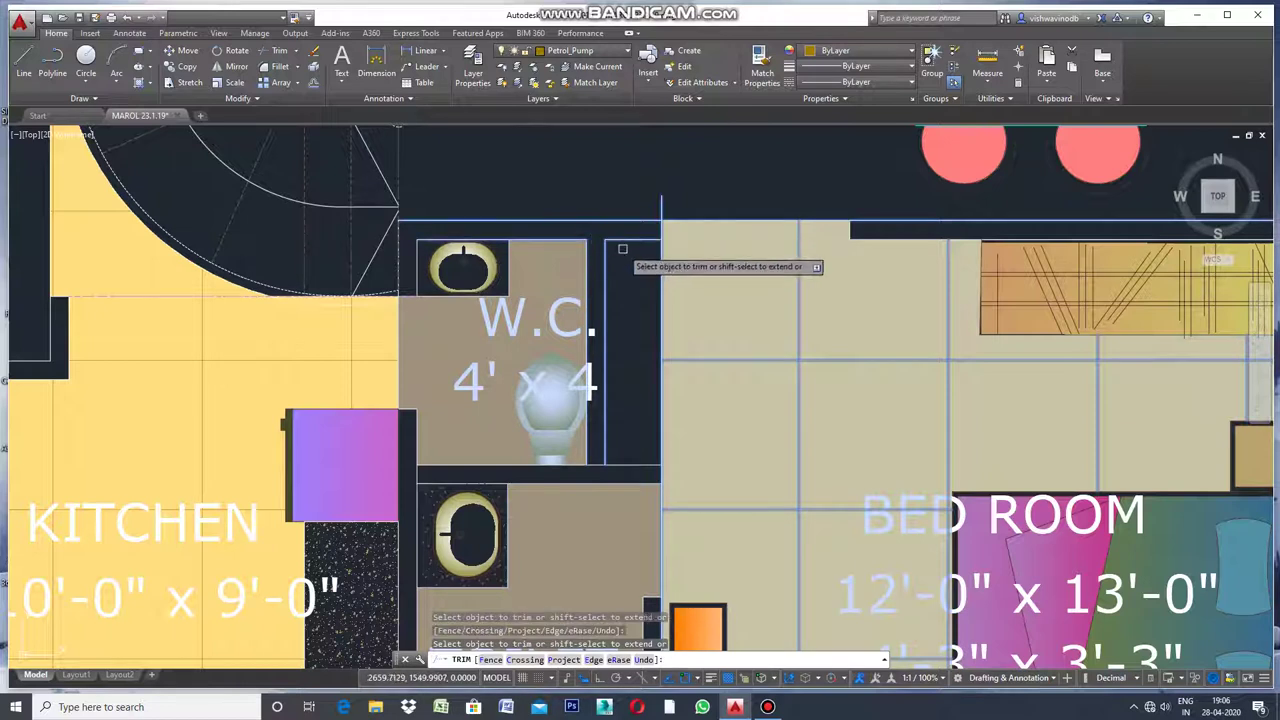
pyautogui.rightClick(624, 252)
pyautogui.click(615, 258)
# Trim a remaining stray wall segment near the W.C.'s upper right
pyautogui.rightClick(610, 193)
pyautogui.click(612, 193)
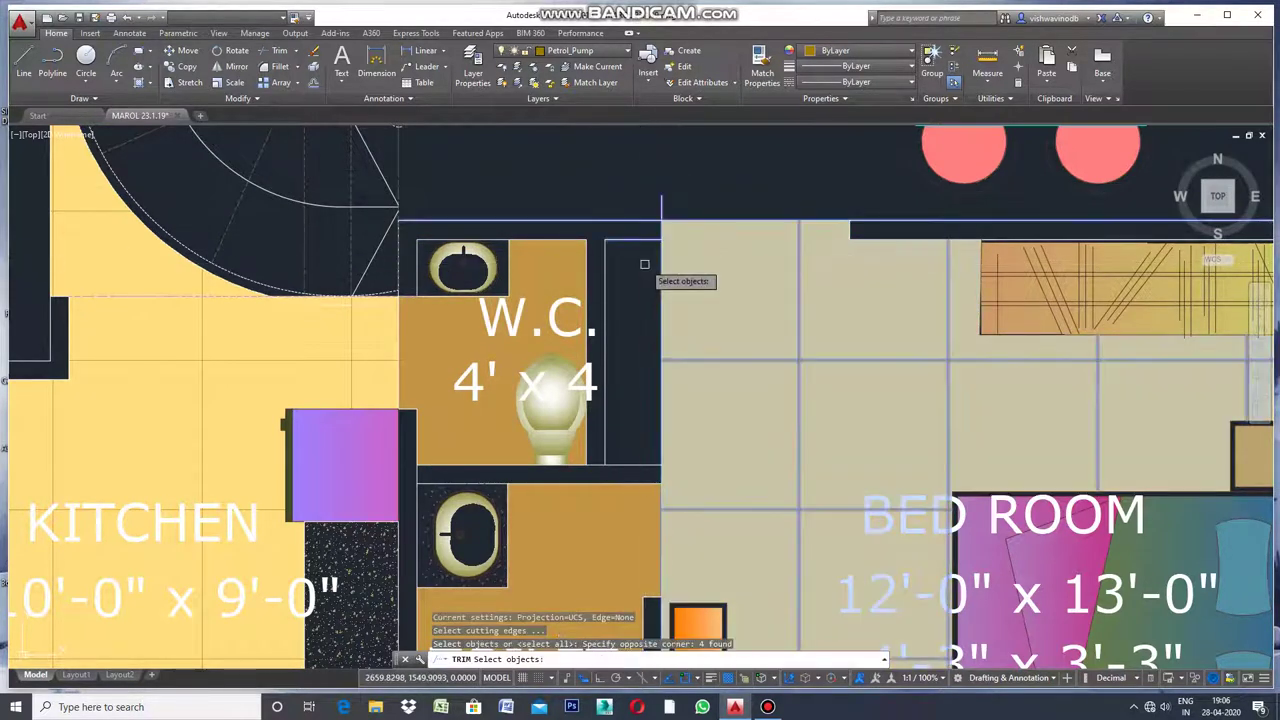
pyautogui.click(657, 218)
pyautogui.press('Return')
pyautogui.click(636, 210)
pyautogui.press('Return')
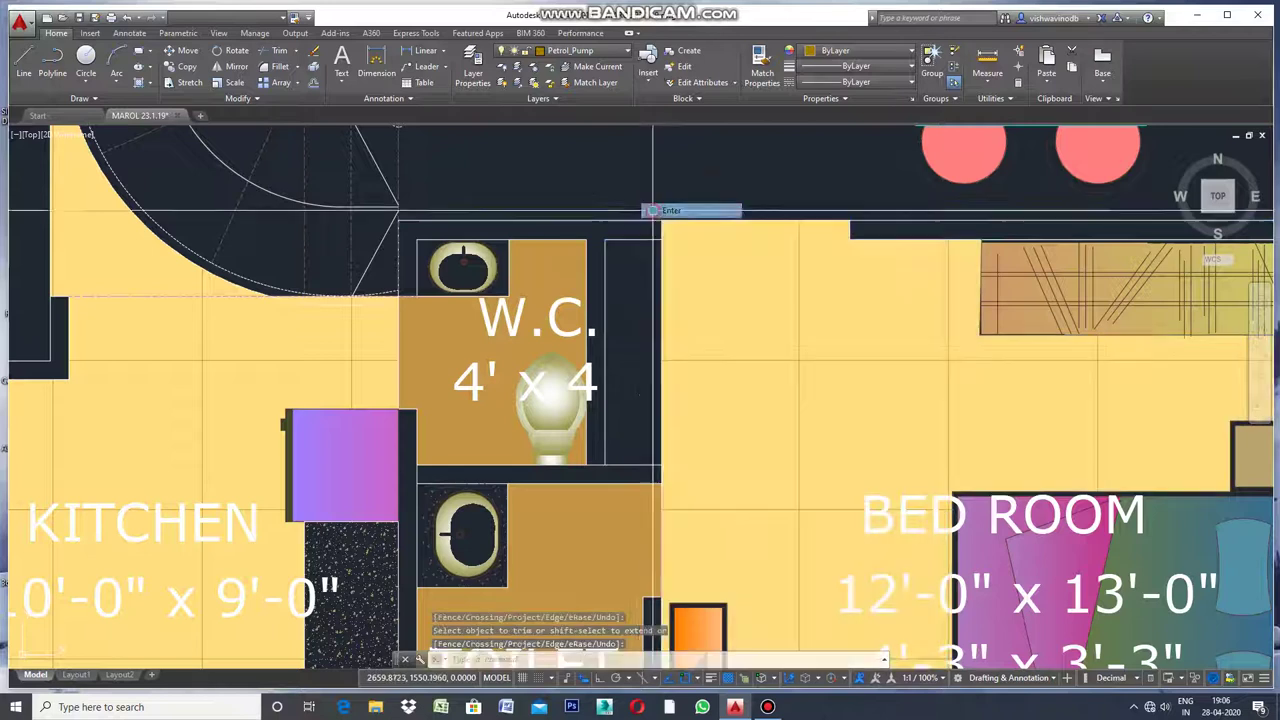
pyautogui.press('Return')
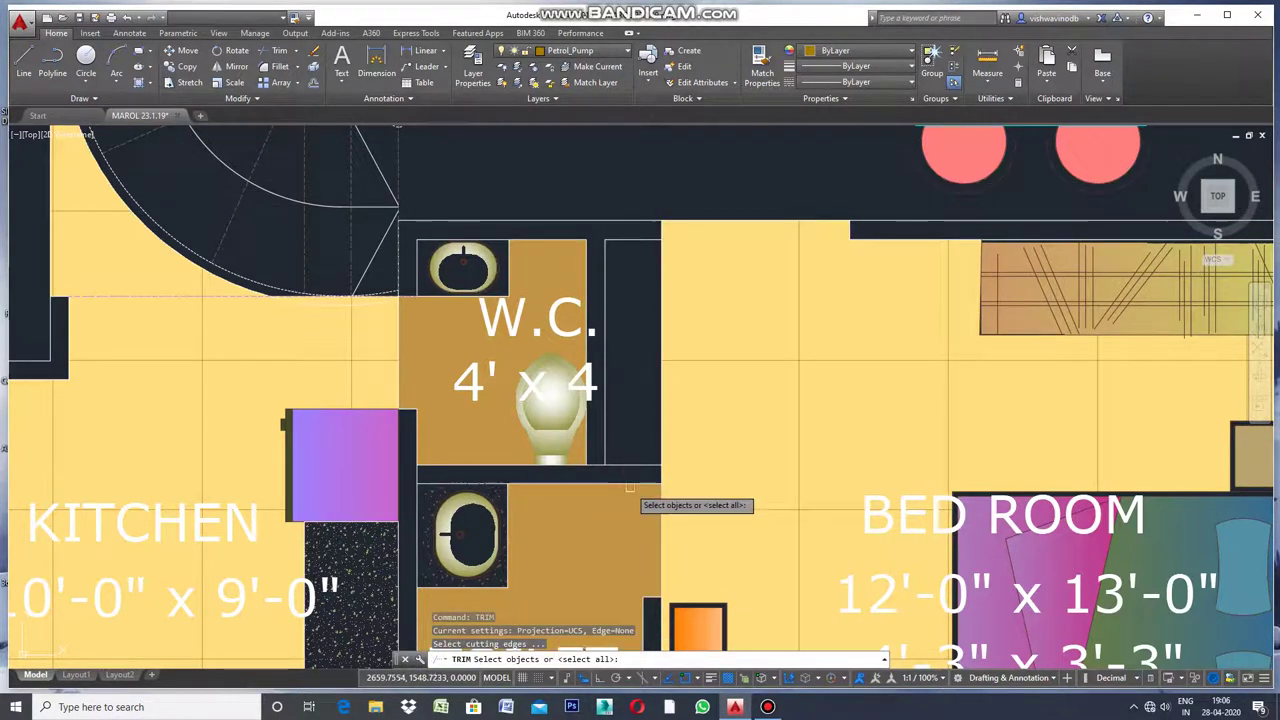
# Trim the wall line below the W.C.'s lower corner
pyautogui.scroll(2, 629, 483)
pyautogui.click(628, 425)
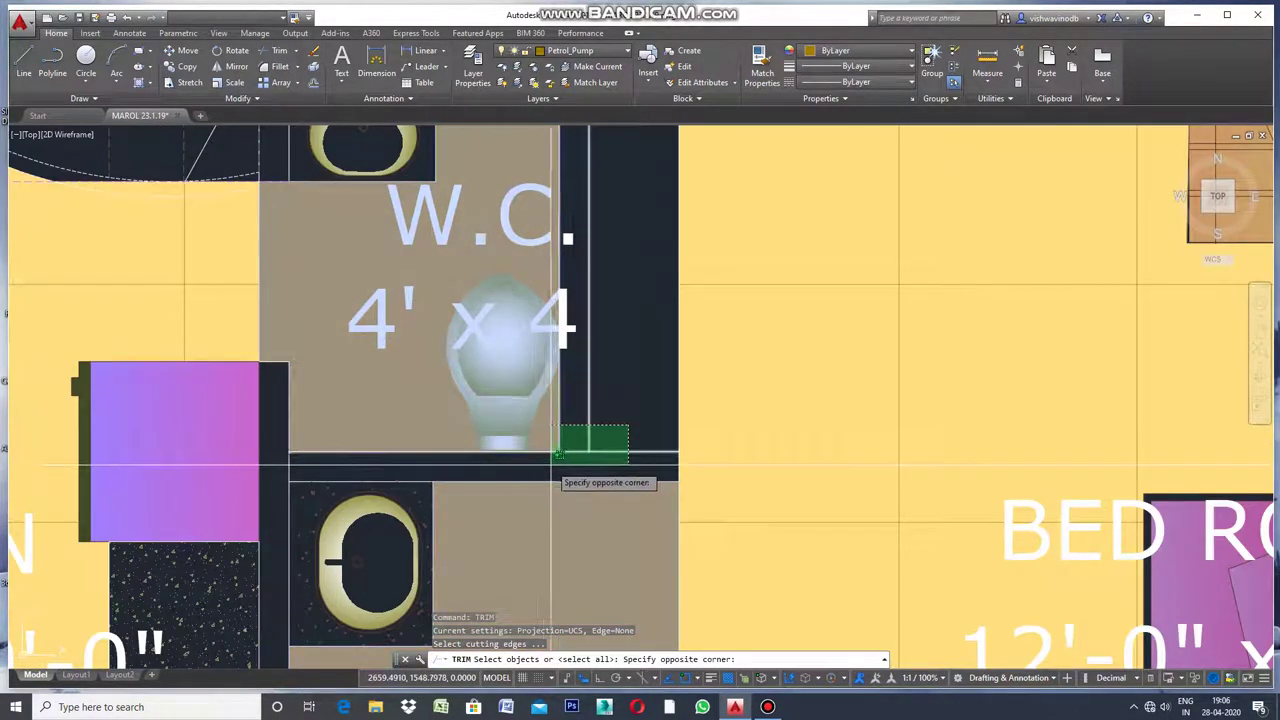
pyautogui.click(562, 457)
pyautogui.press('Return')
pyautogui.click(570, 453)
pyautogui.scroll(-2, 616, 412)
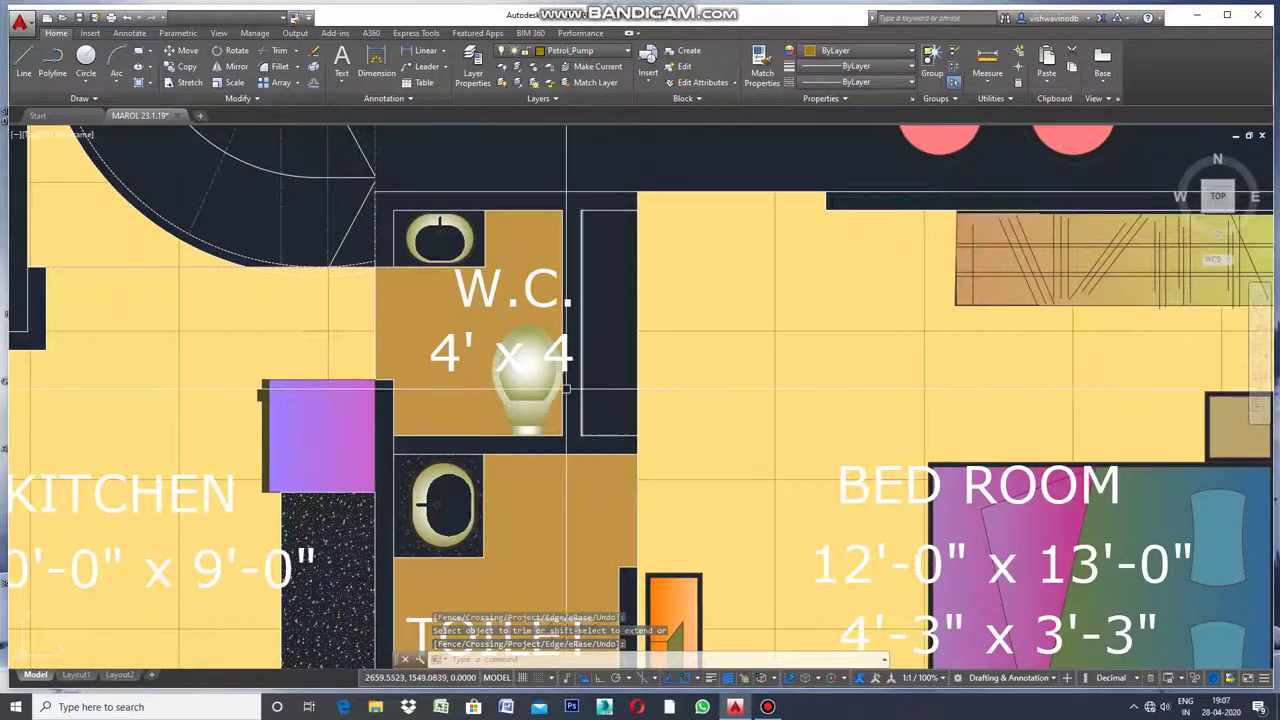
pyautogui.press('Return')
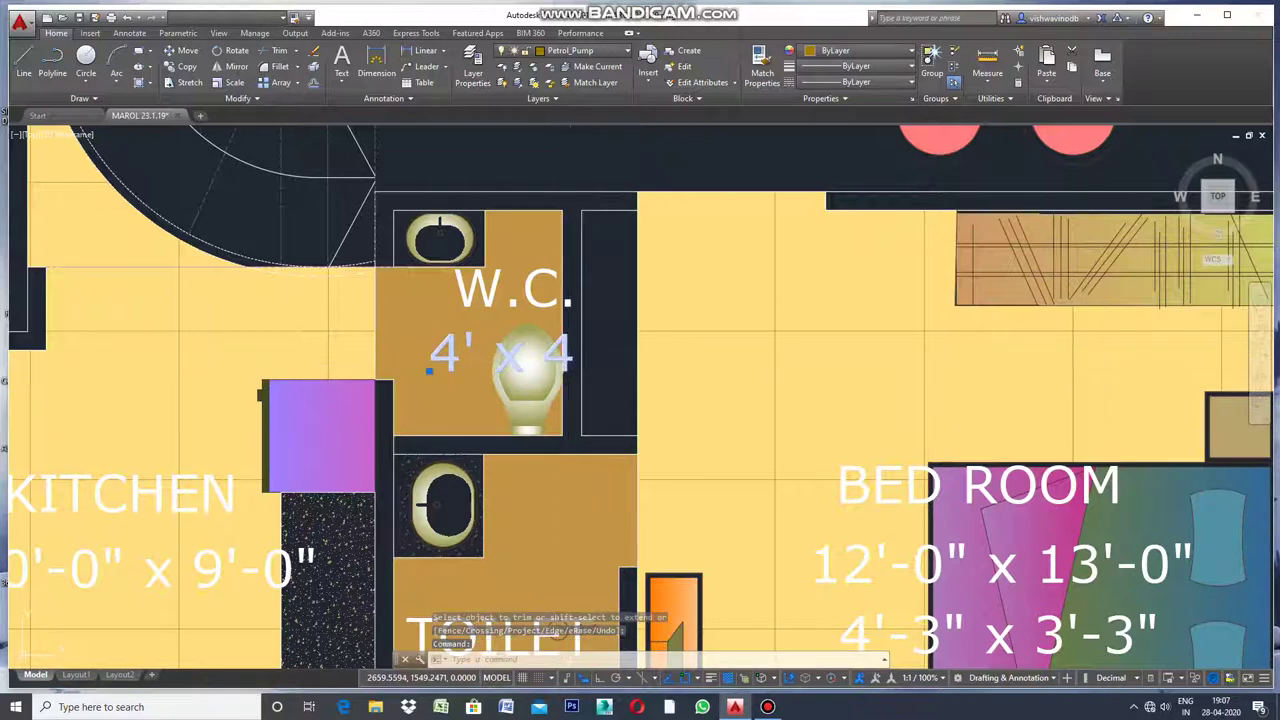
pyautogui.doubleClick(573, 376)
# Change the W.C. label text from 4' x 4 to 4' x 3' and commit it
pyautogui.click(572, 380)
pyautogui.write("3'")
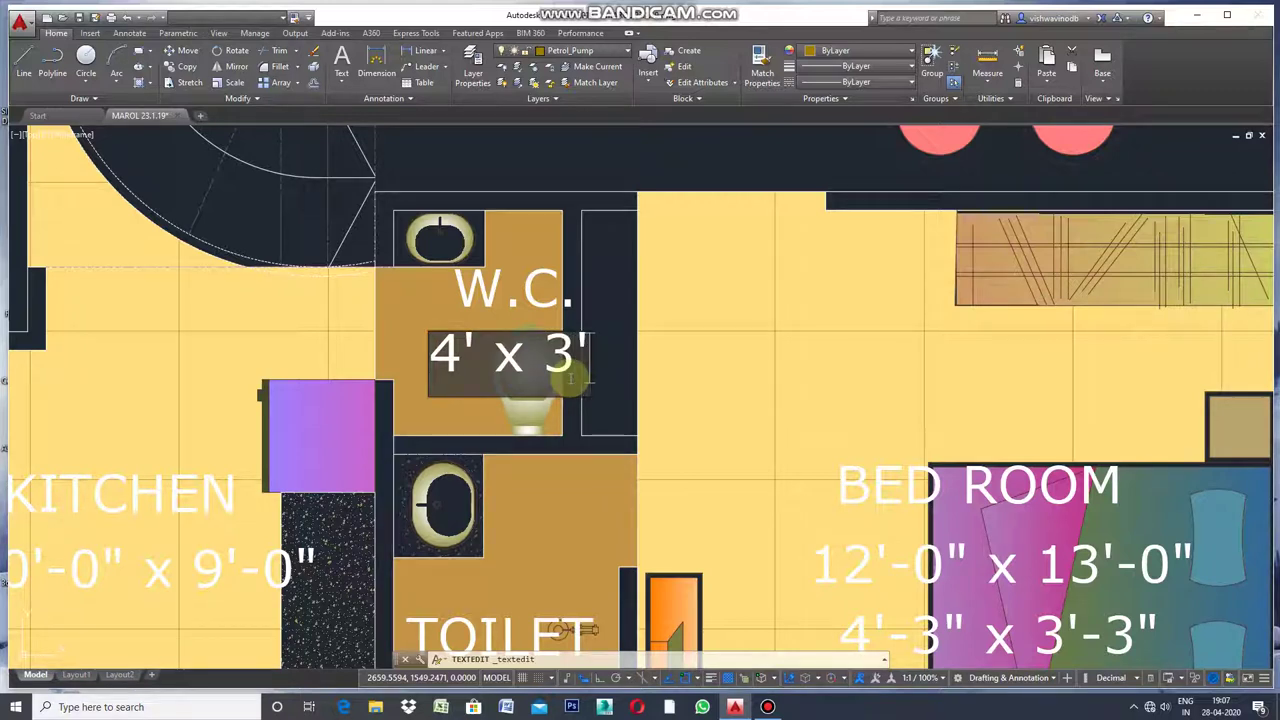
pyautogui.click(557, 152)
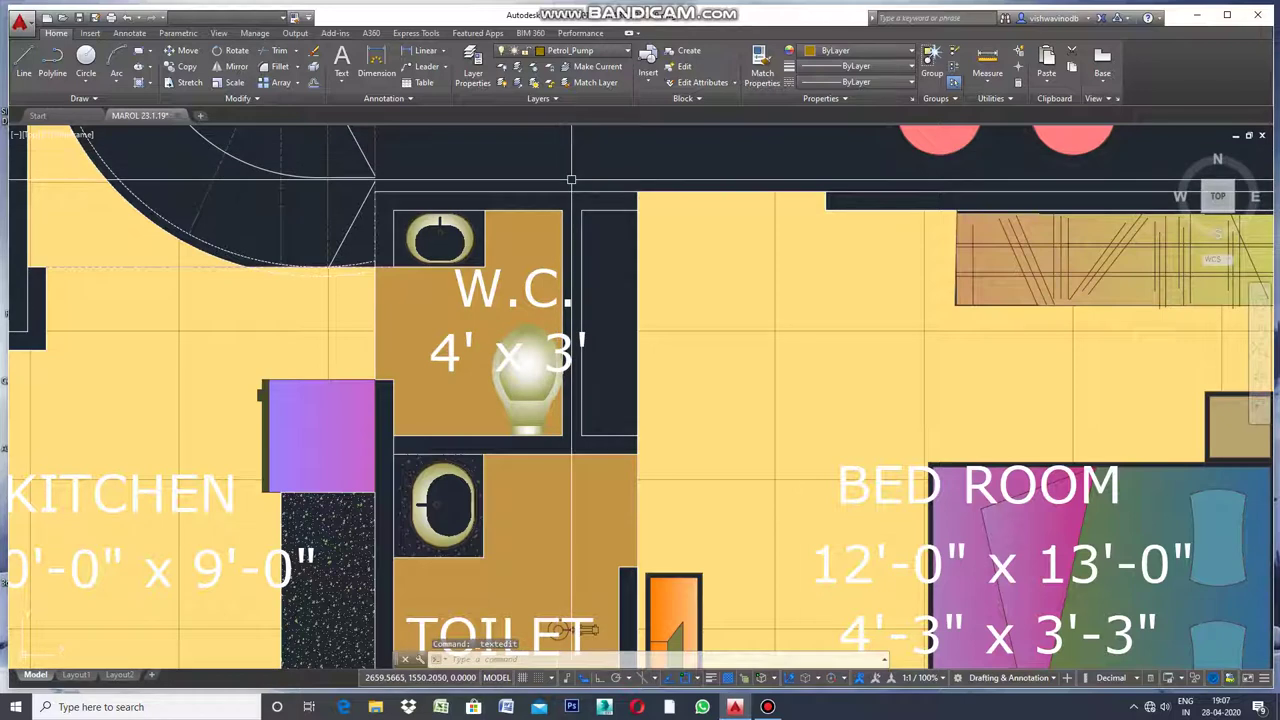
pyautogui.write('m')
pyautogui.press('Return')
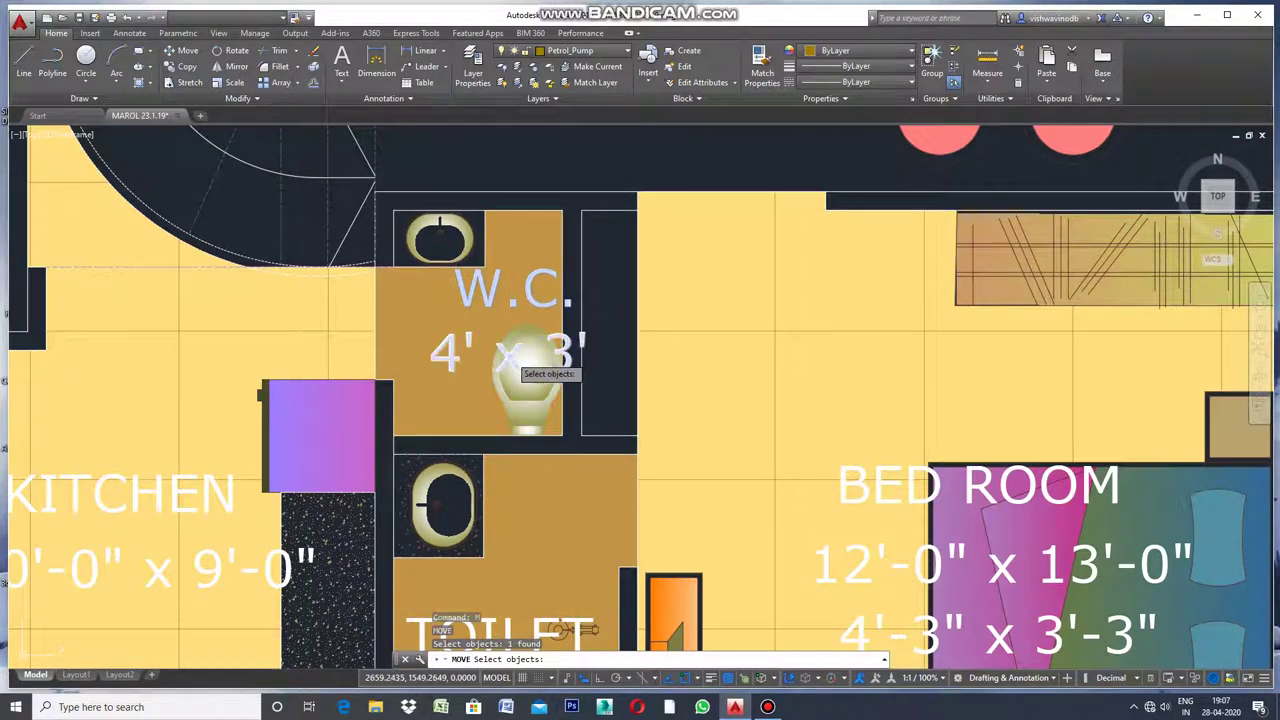
# Move the W.C. labels and toilet fixture left to recentre them in the narrowed W.C
pyautogui.scroll(2, 533, 397)
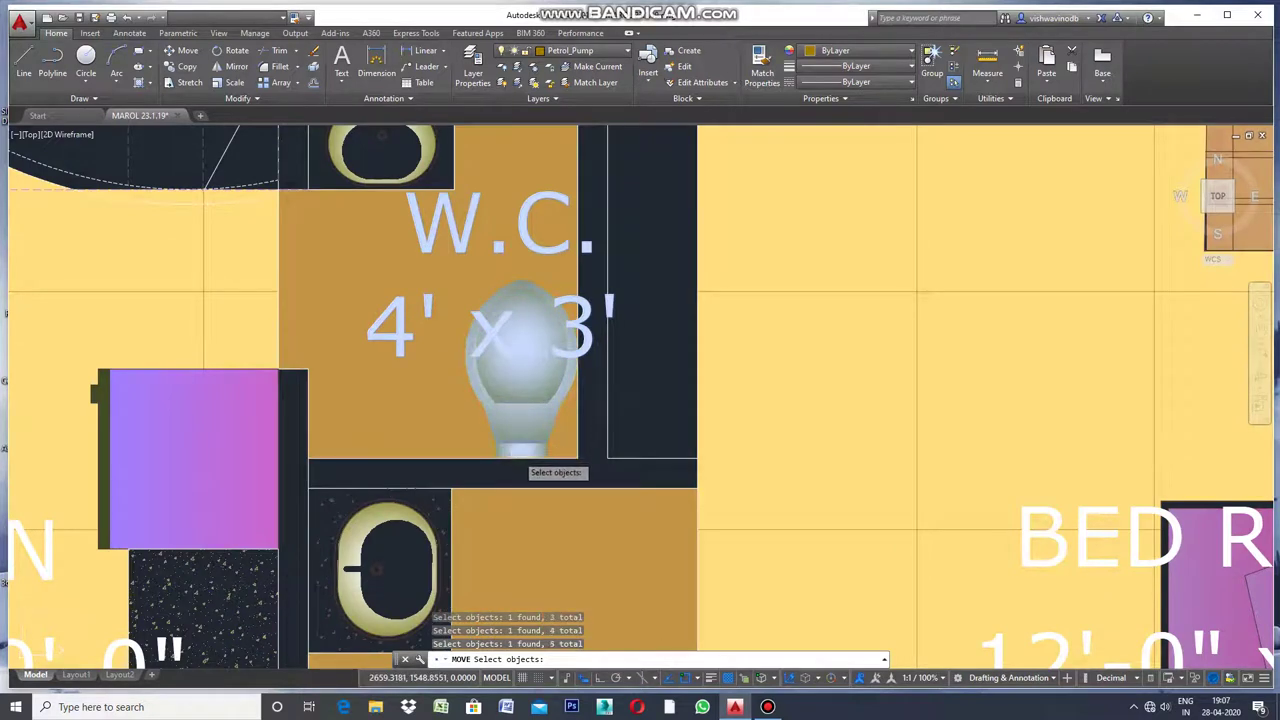
pyautogui.scroll(-2, 517, 456)
pyautogui.press('Return')
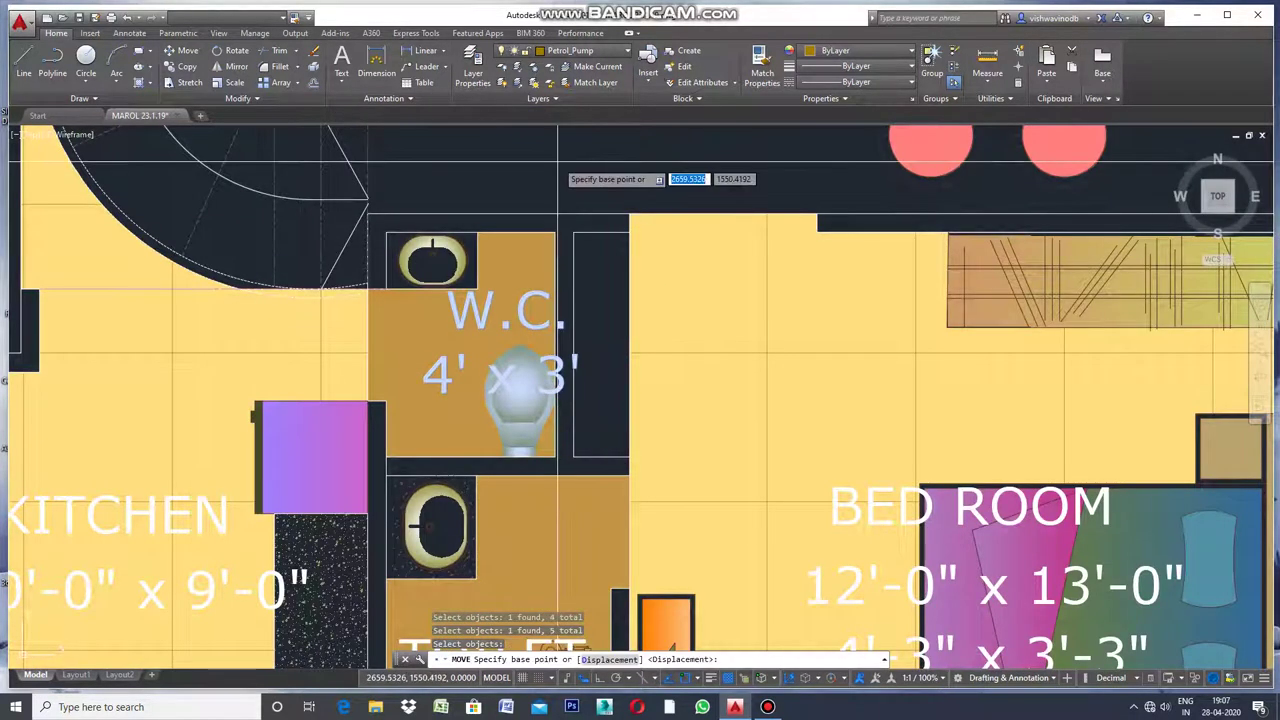
pyautogui.click(565, 155)
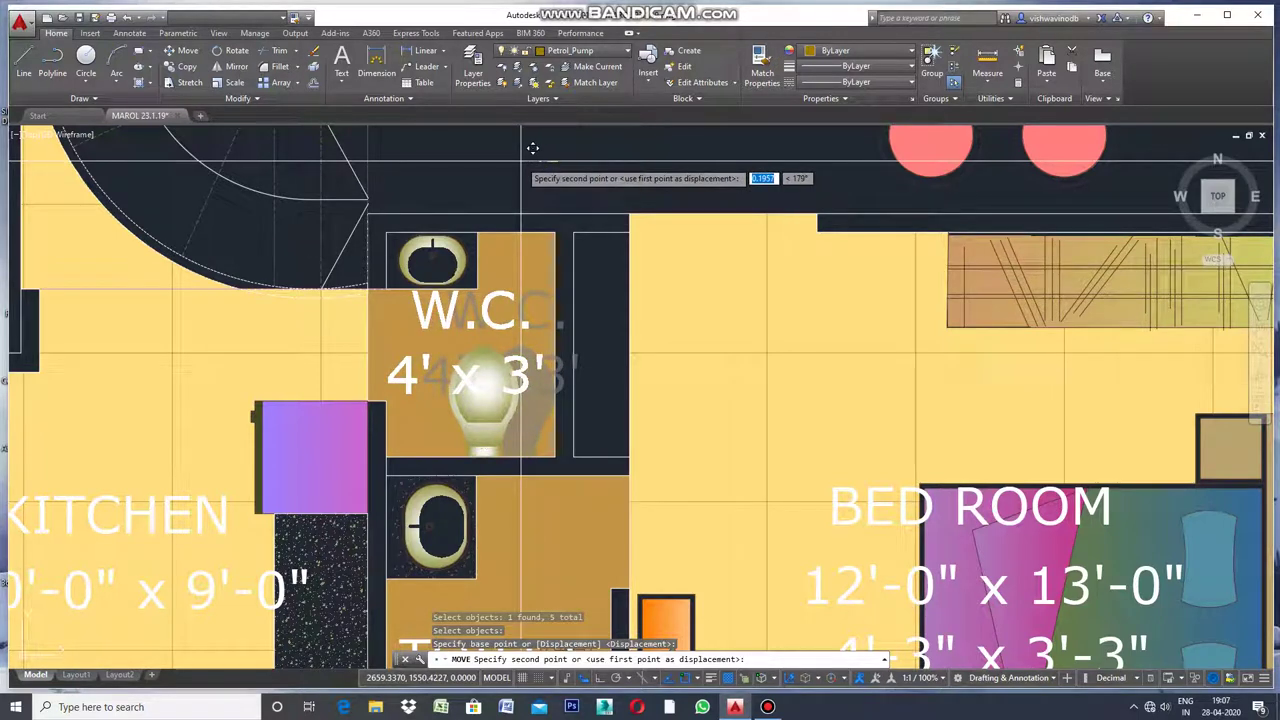
pyautogui.click(530, 146)
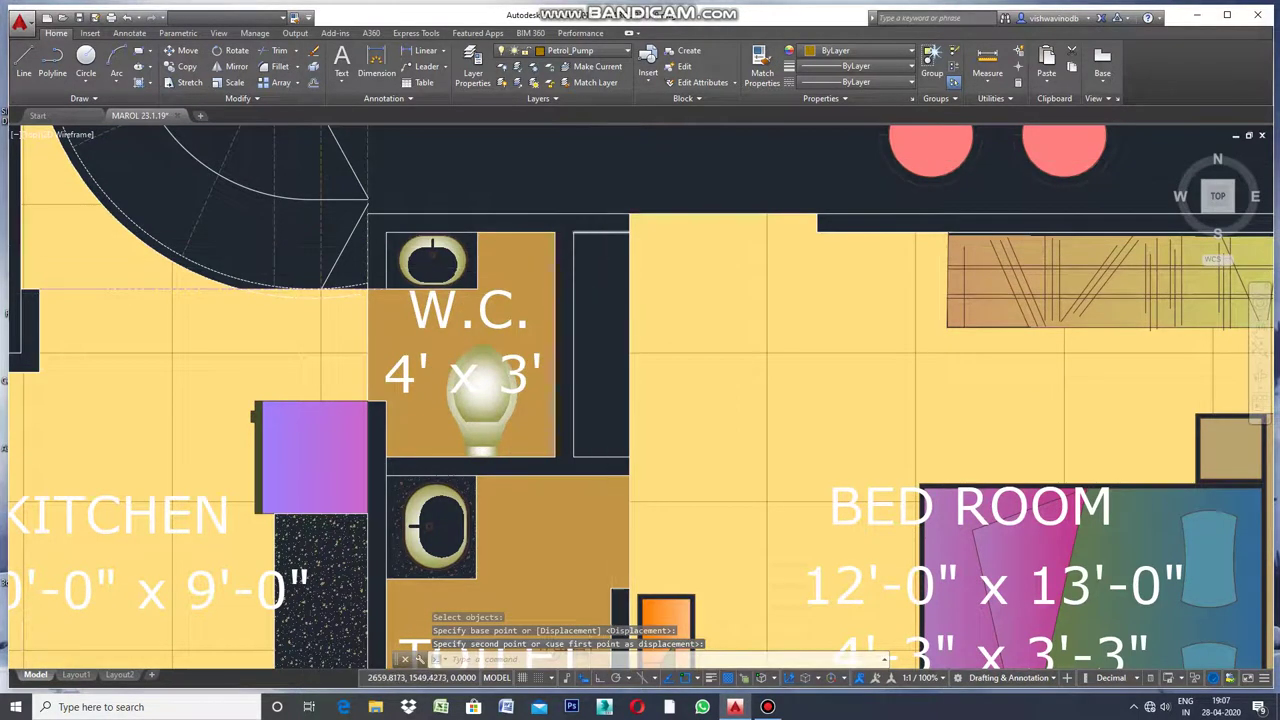
pyautogui.scroll(-2, 610, 350)
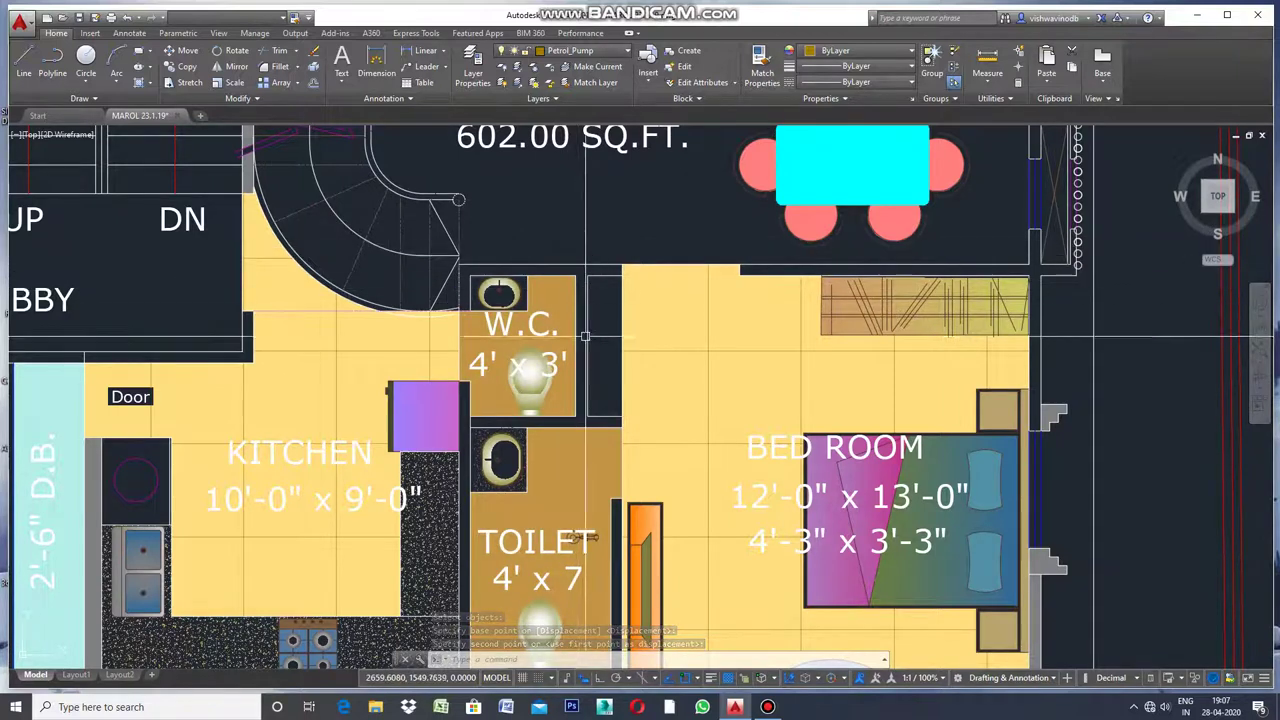
# Save the drawing with the corrected W.C. and toilet area
pyautogui.scroll(-2, 590, 345)
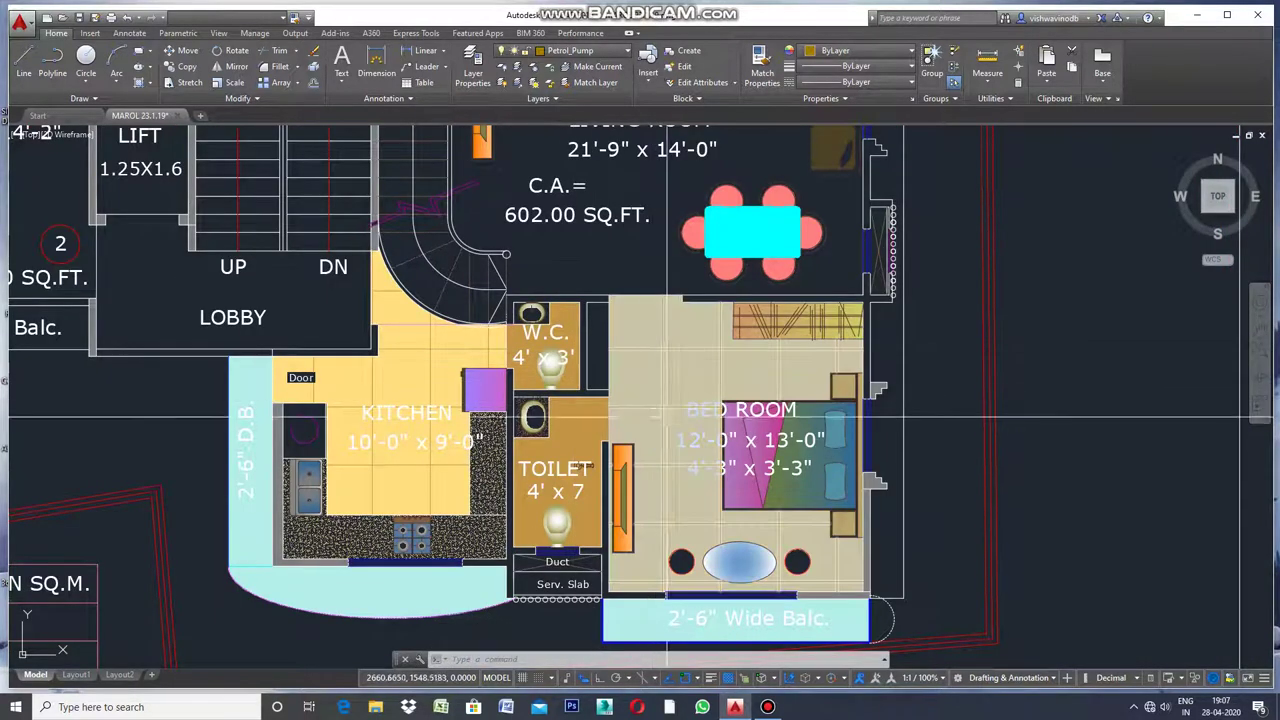
pyautogui.click(84, 18)
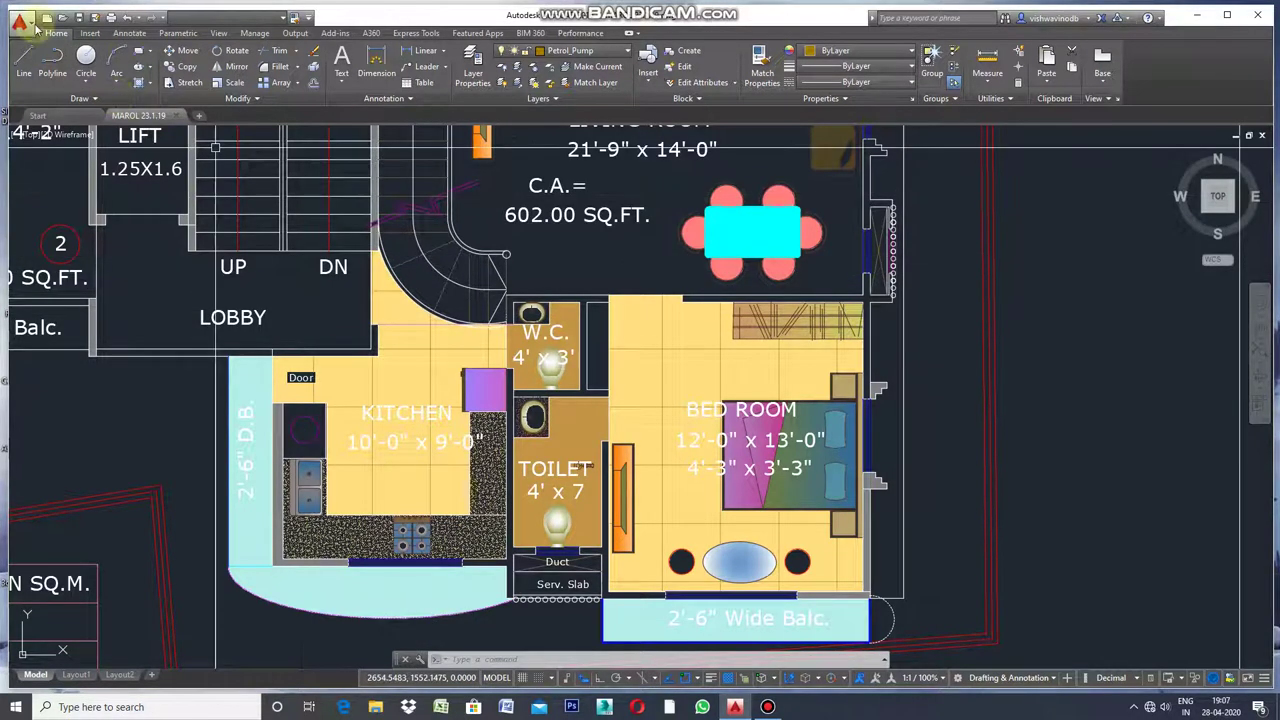
pyautogui.click(79, 20)
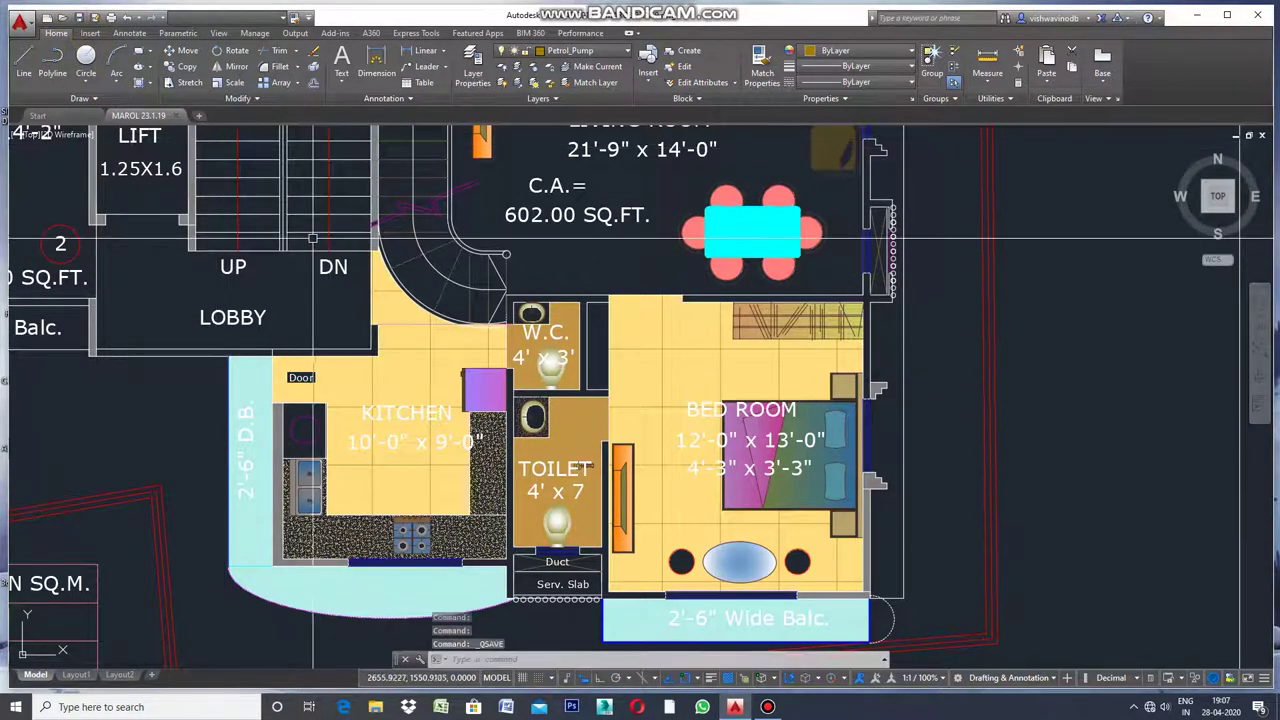
# Zoom out until both floor-plan sheets and the red outlines are visible
pyautogui.scroll(-1, 310, 241)
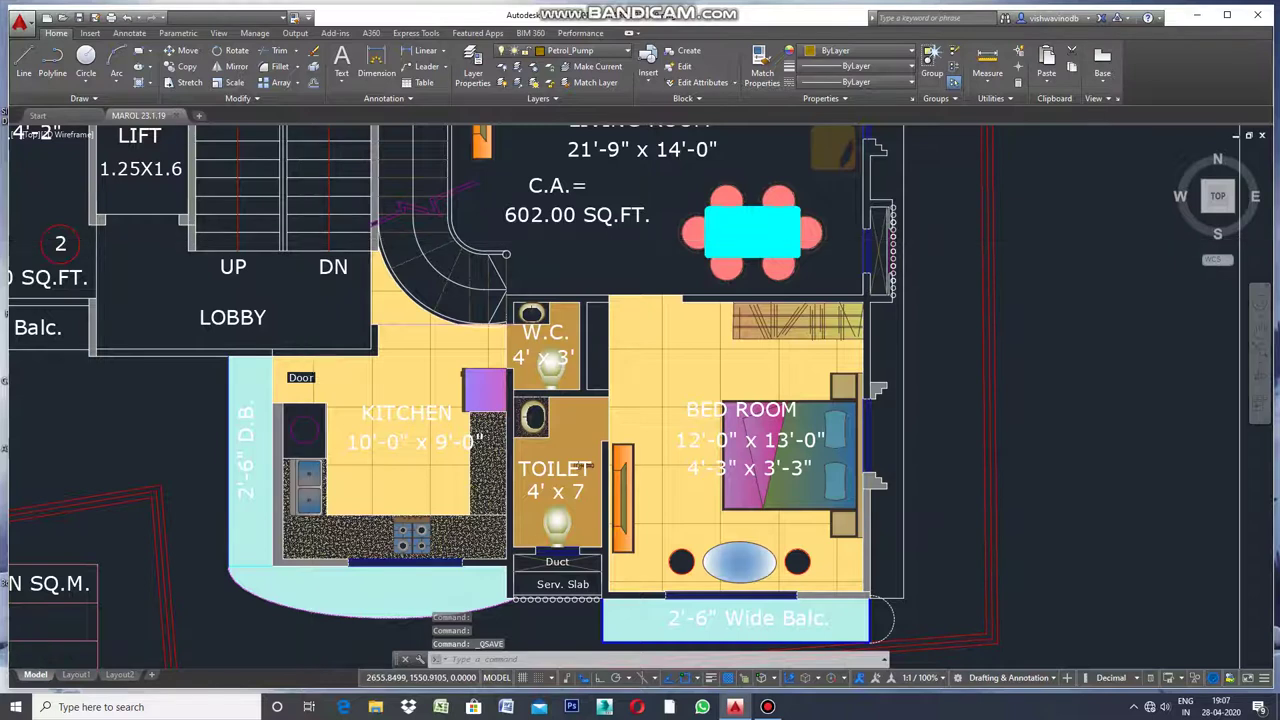
pyautogui.scroll(-1, 310, 241)
pyautogui.scroll(-1, 310, 241)
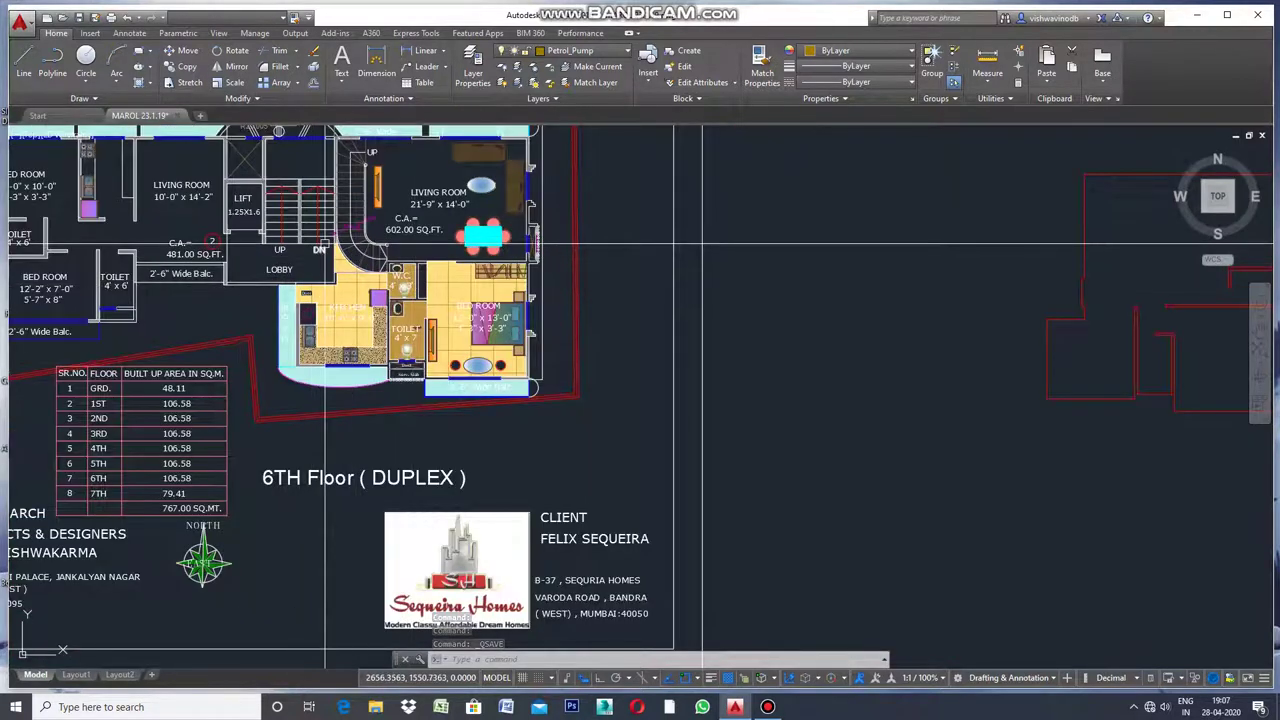
pyautogui.scroll(-2, 316, 255)
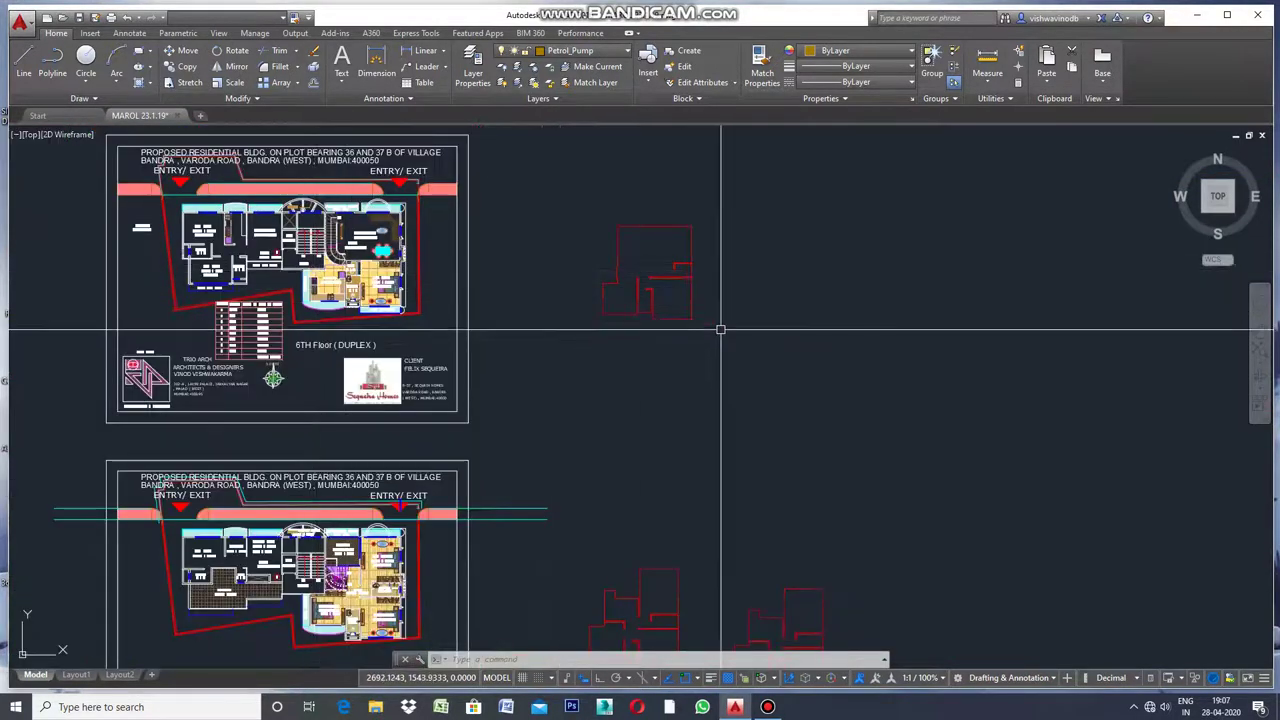
pyautogui.write('M')
# Move the upper red outline plan further right, clear of the sheets
pyautogui.press('Return')
pyautogui.click(730, 288)
pyautogui.click(683, 343)
pyautogui.press('Return')
pyautogui.click(680, 352)
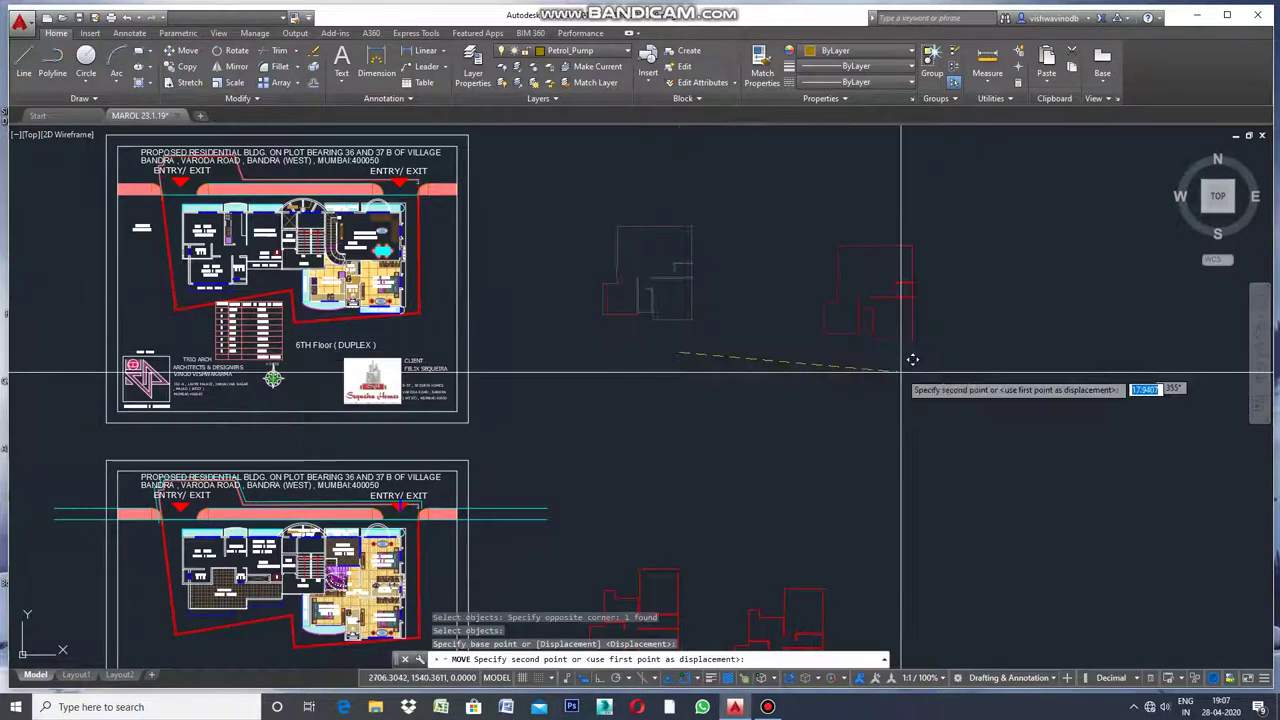
pyautogui.click(965, 379)
# Save the drawing and minimise AutoCAD to show the desktop
pyautogui.click(79, 18)
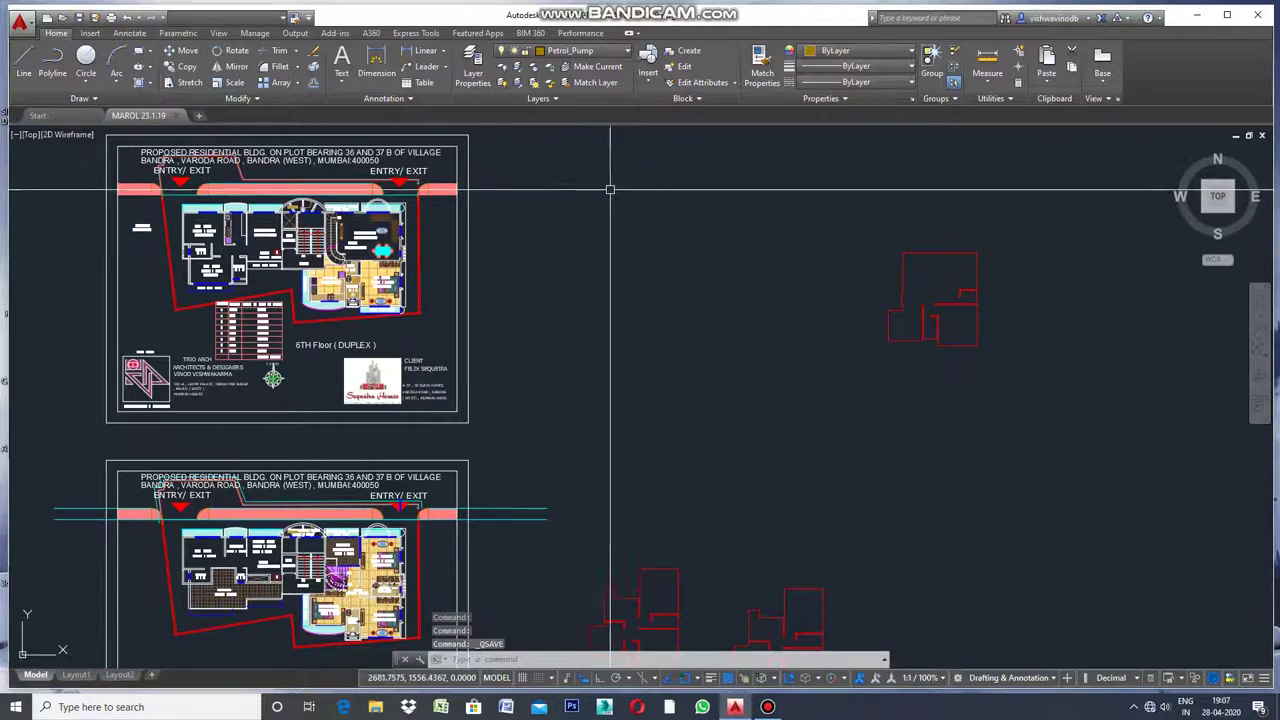
pyautogui.scroll(2, 610, 188)
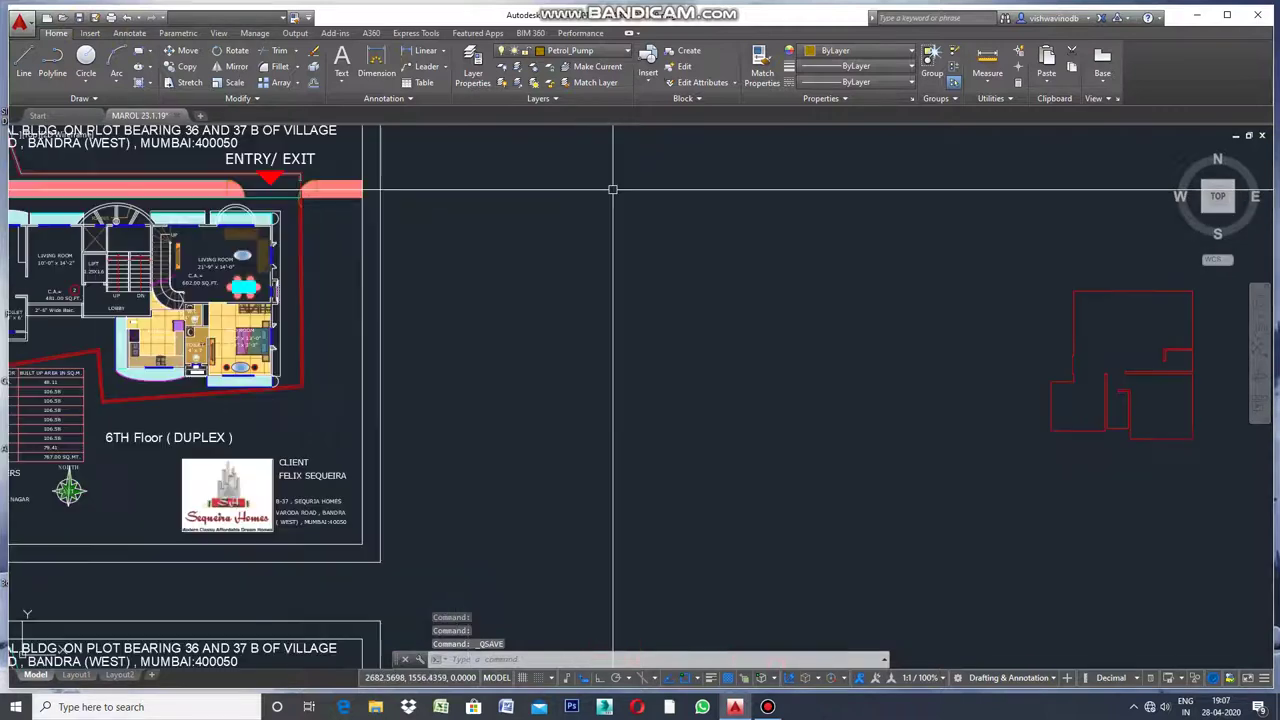
pyautogui.click(1197, 18)
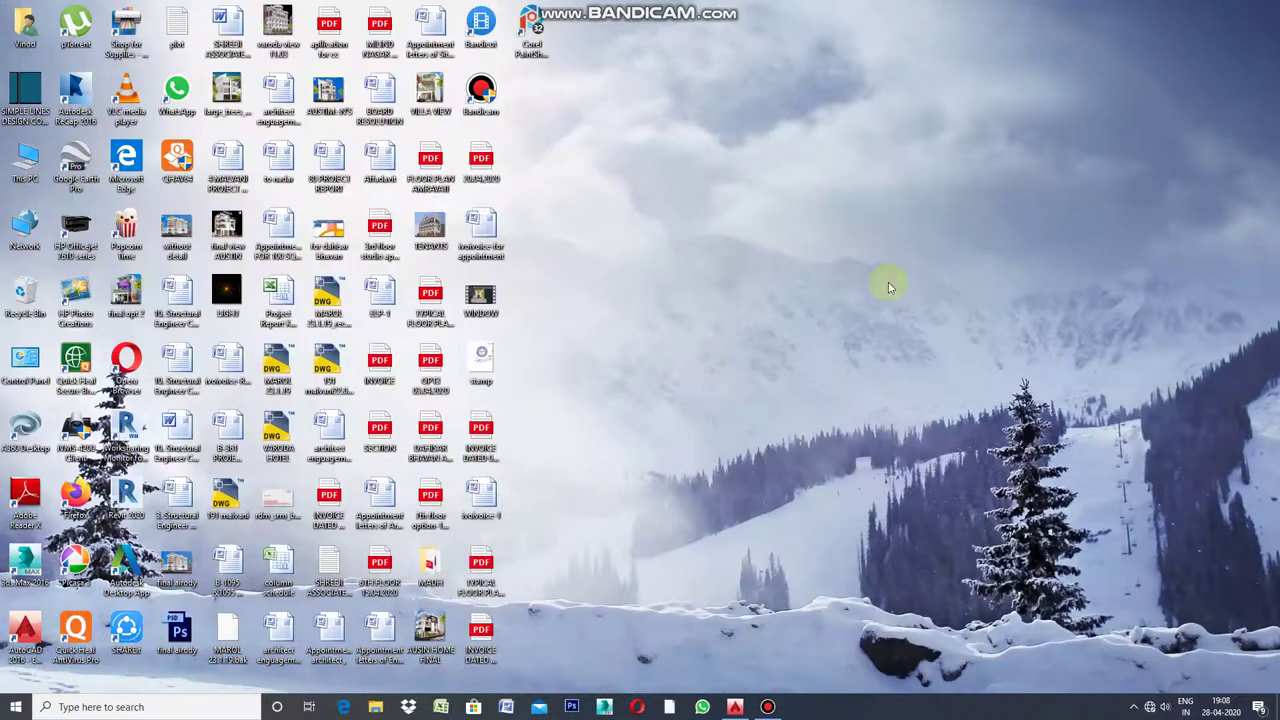
# Browse from This PC into Downloads and open the dated 25-09-2018 data folder
pyautogui.doubleClick(29, 155)
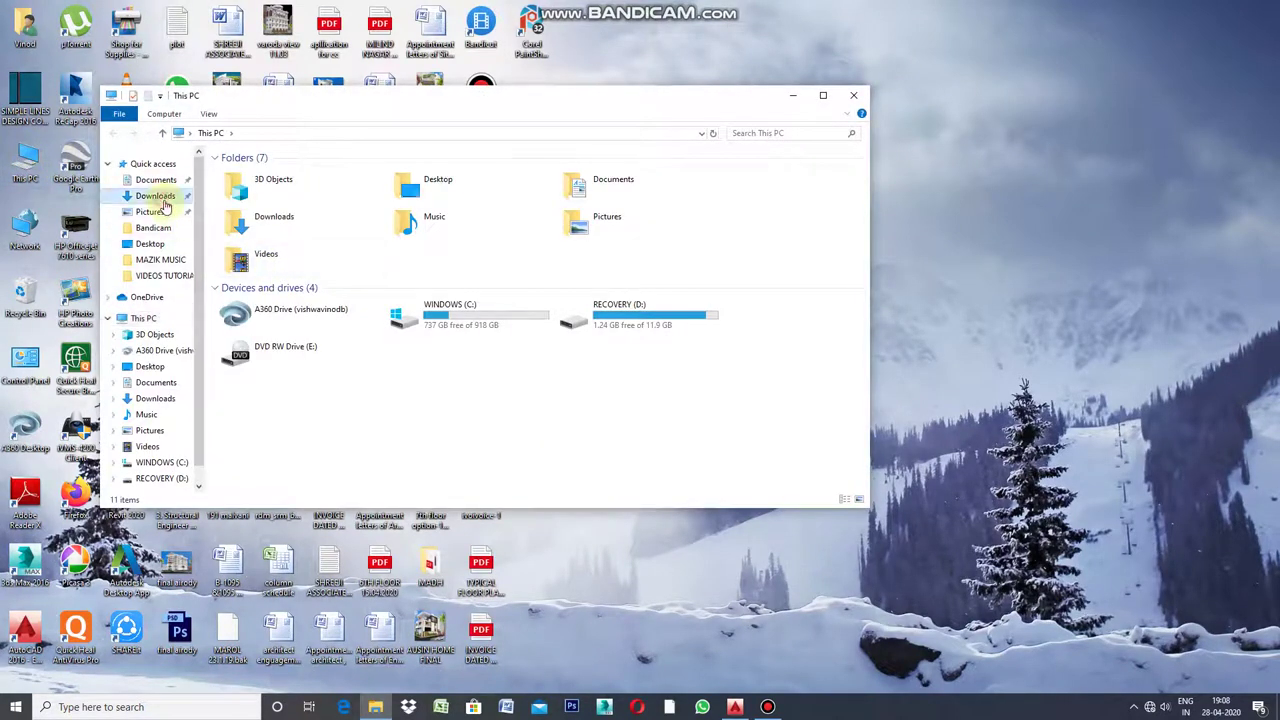
pyautogui.click(165, 203)
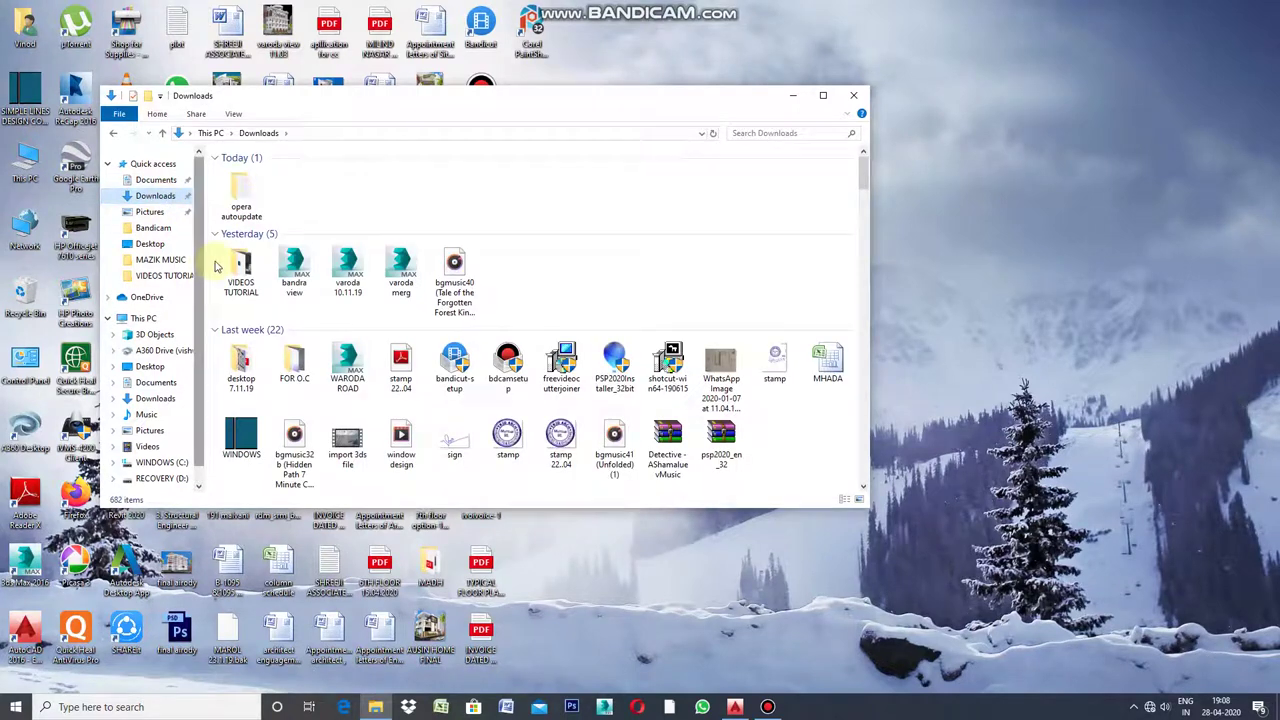
pyautogui.click(297, 376)
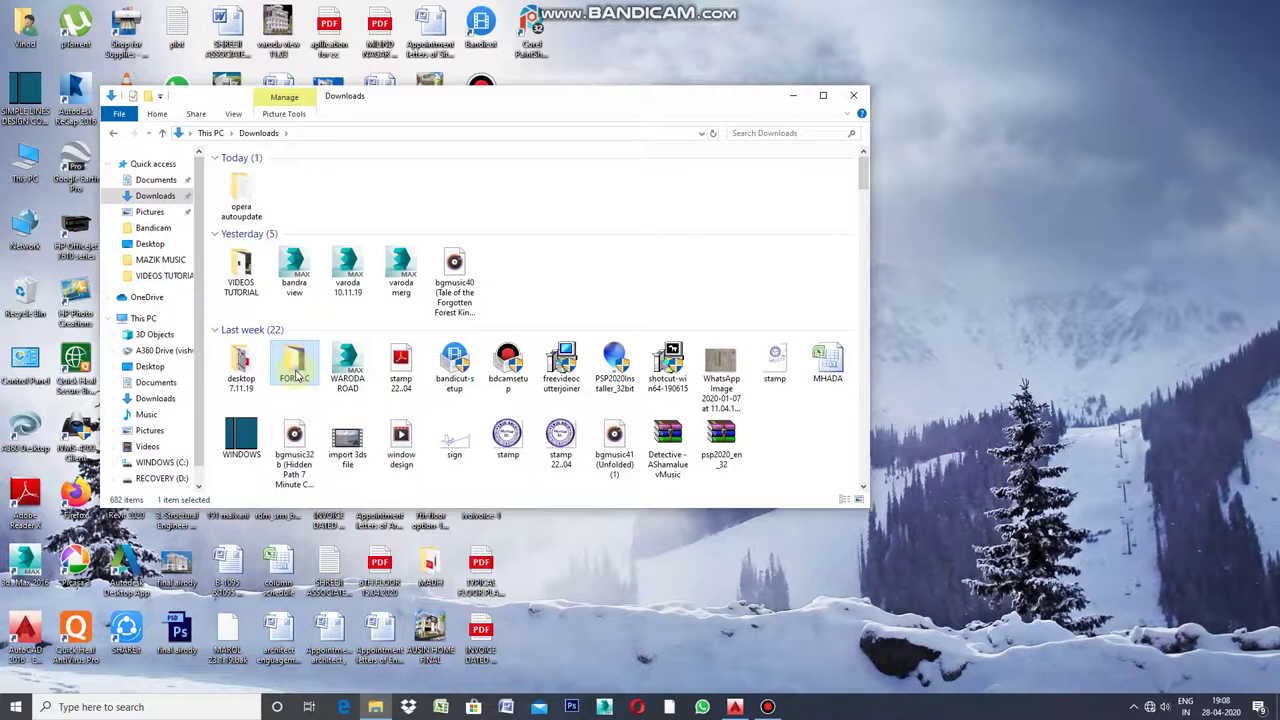
pyautogui.write('v')
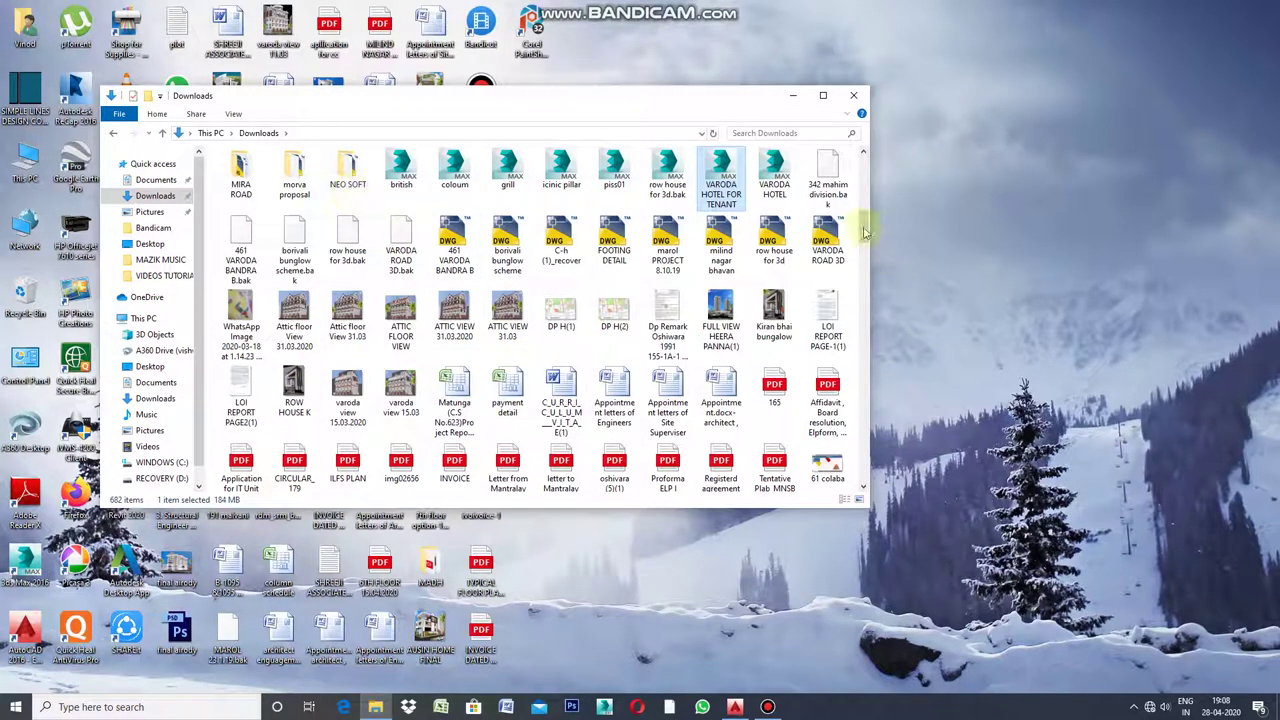
pyautogui.moveTo(862, 232); pyautogui.dragTo(868, 290)
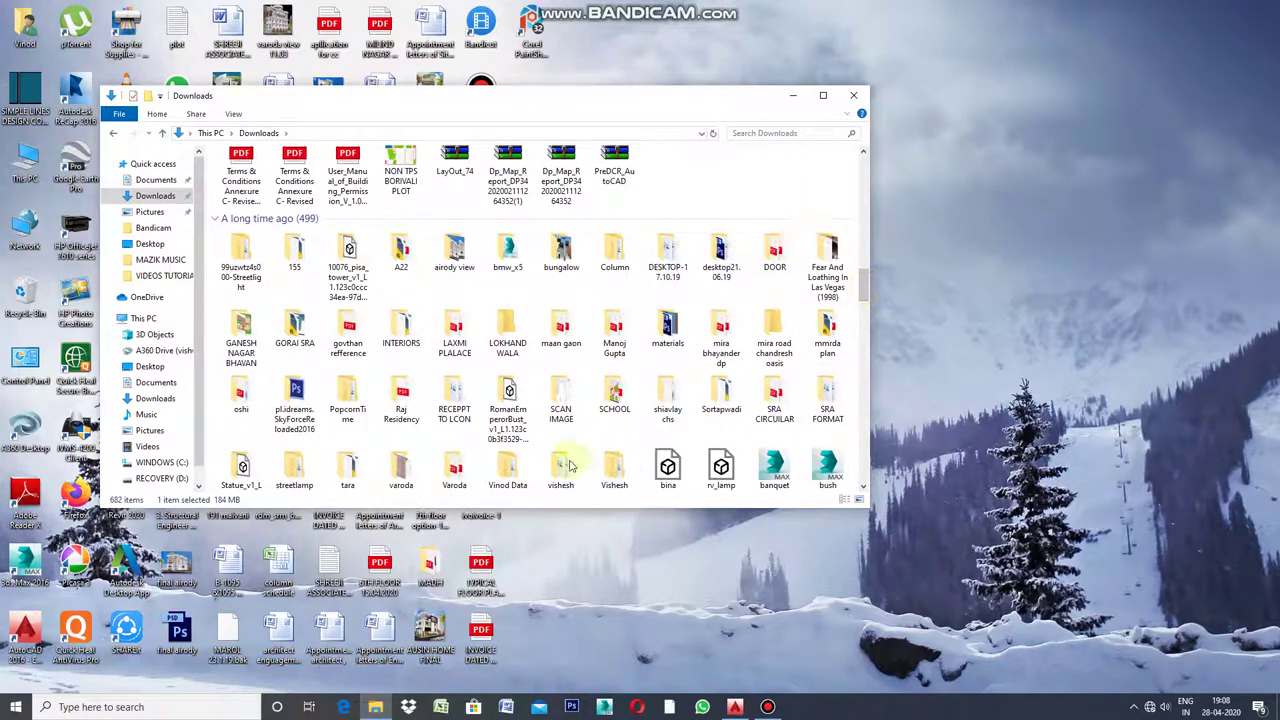
pyautogui.doubleClick(505, 475)
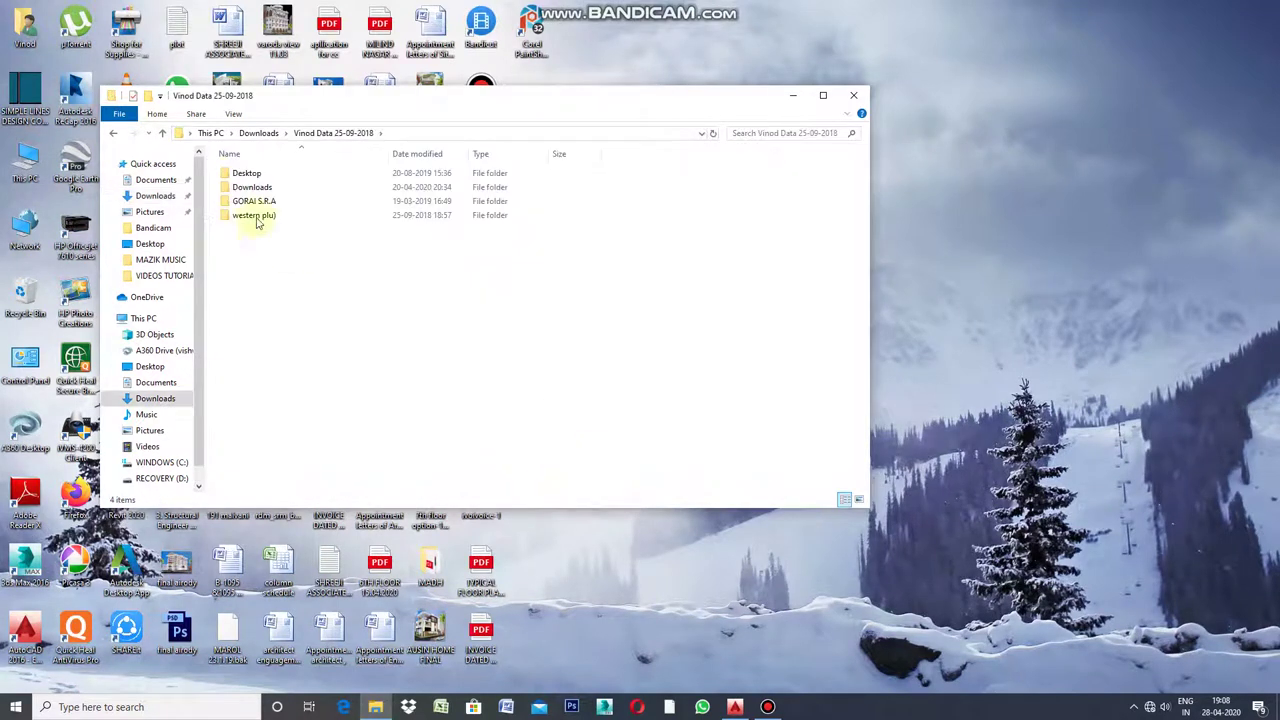
# Open the Downloads subfolder, then the academy image folder, and find the photos
pyautogui.doubleClick(231, 190)
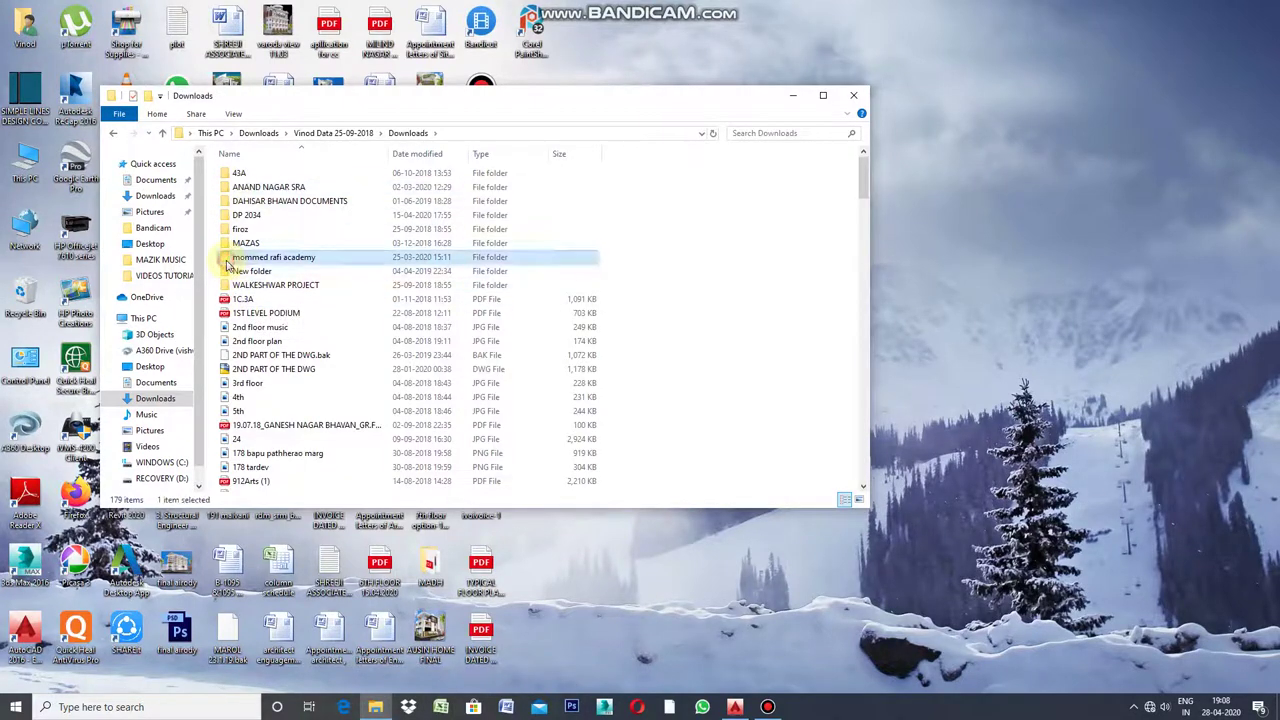
pyautogui.doubleClick(238, 257)
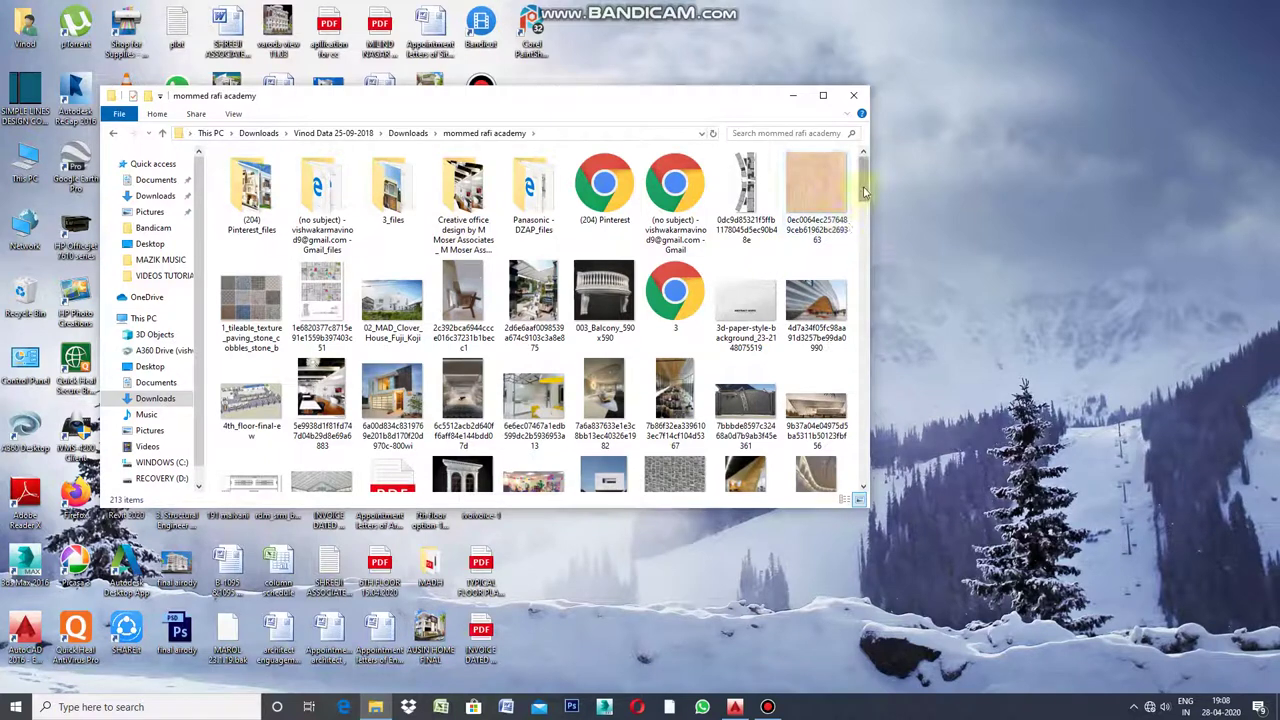
pyautogui.moveTo(866, 190); pyautogui.dragTo(864, 284)
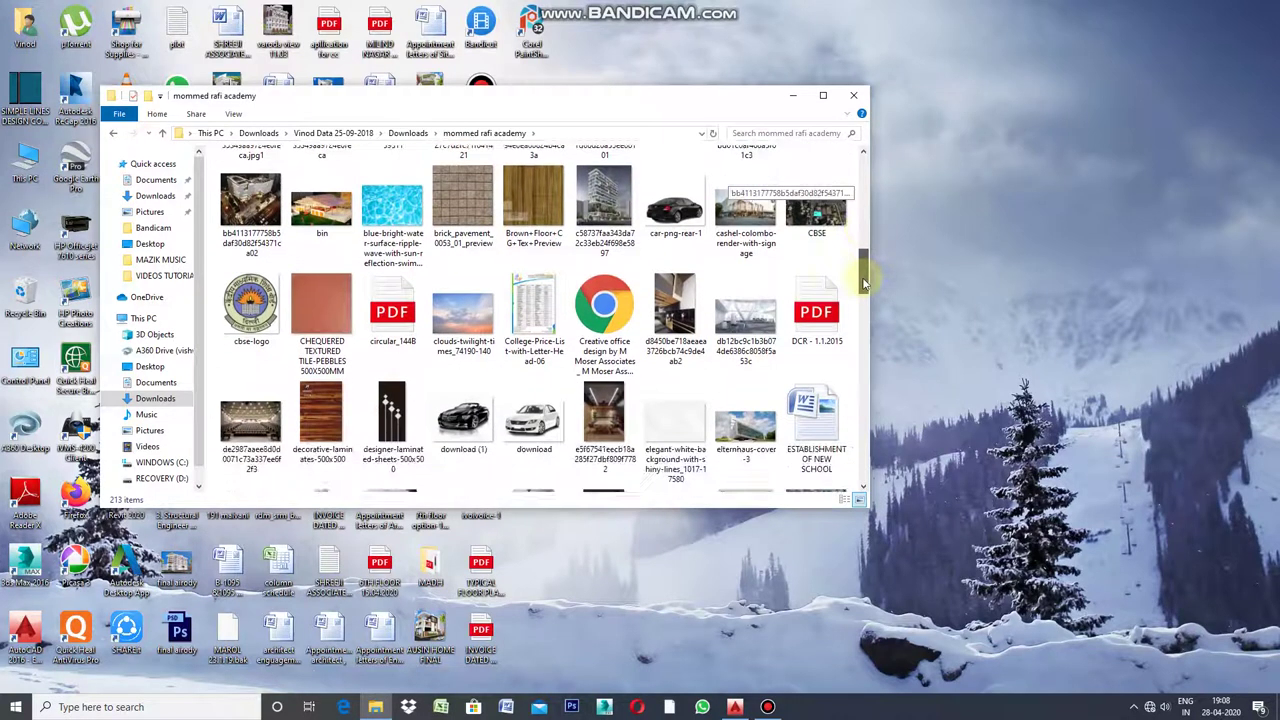
pyautogui.moveTo(864, 284)
pyautogui.mouseDown()
pyautogui.moveTo(871, 188)
pyautogui.moveTo(883, 402)
pyautogui.moveTo(883, 381)
pyautogui.mouseUp()
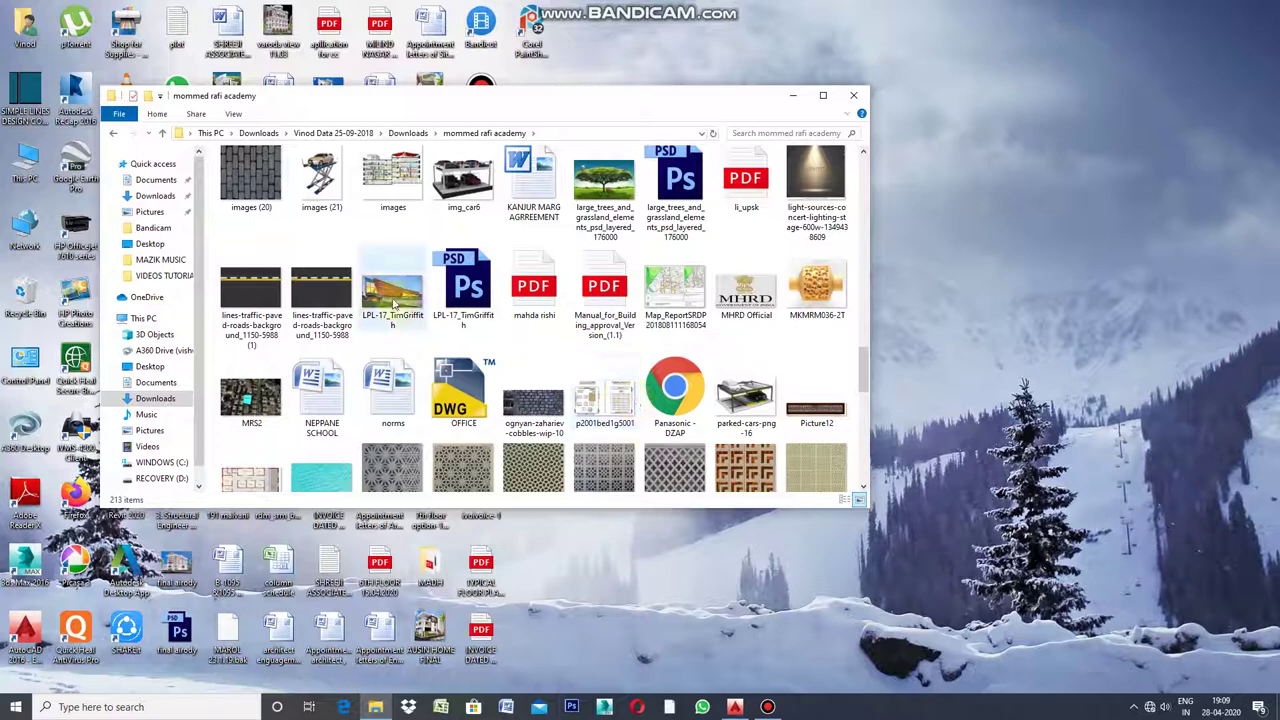
pyautogui.moveTo(391, 292)
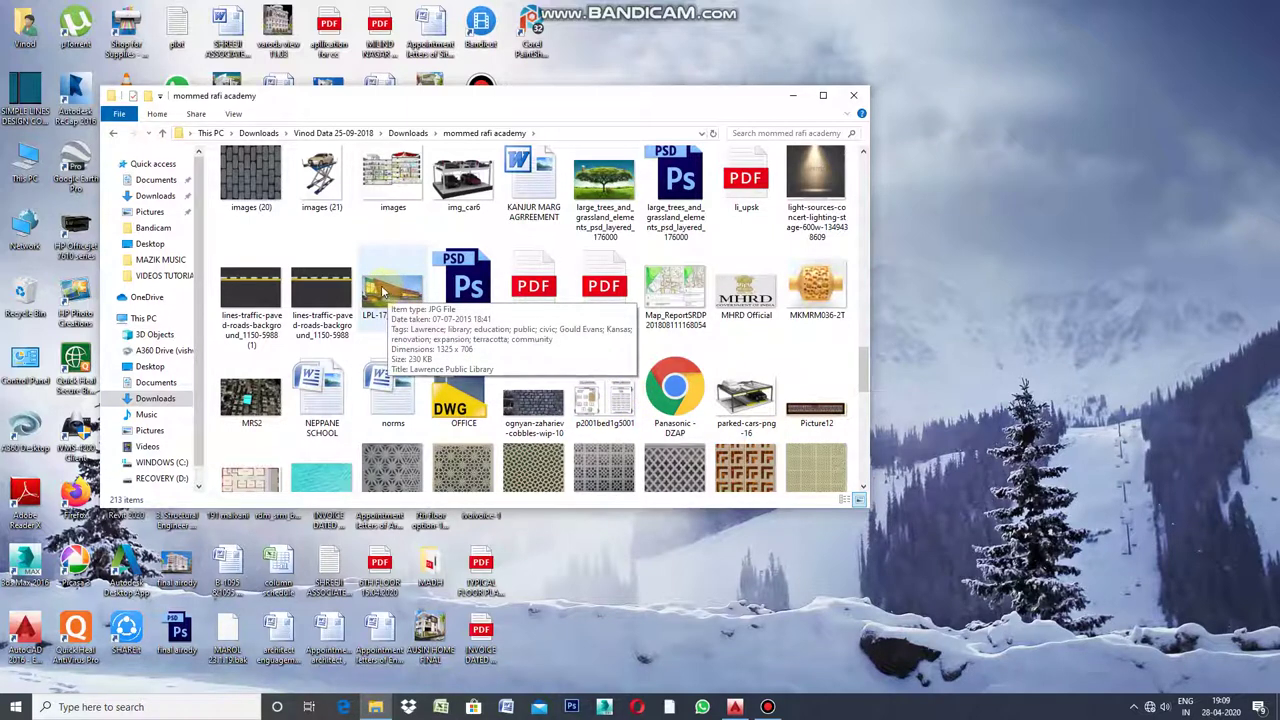
# Drag the LPL-17 building photo onto the AutoCAD window to bring the drawing forward
pyautogui.click(383, 290)
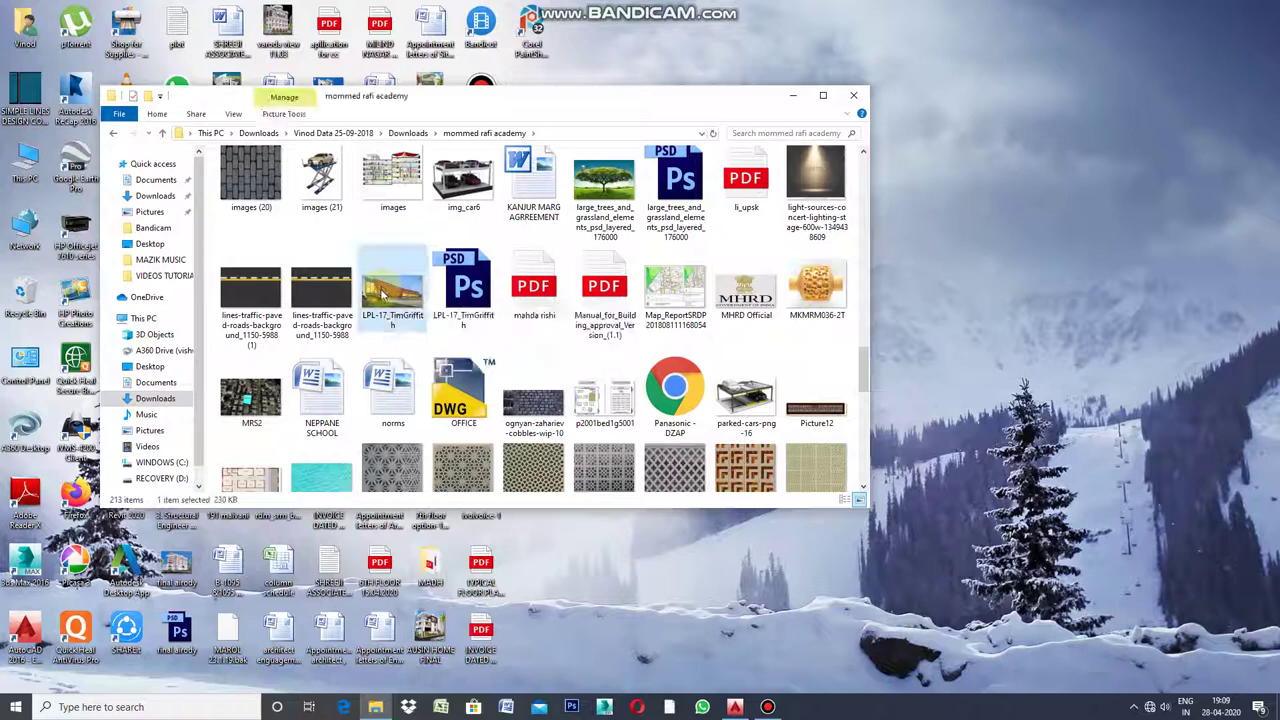
pyautogui.moveTo(398, 310)
pyautogui.mouseDown()
pyautogui.moveTo(489, 385)
pyautogui.moveTo(730, 712)
pyautogui.mouseUp()
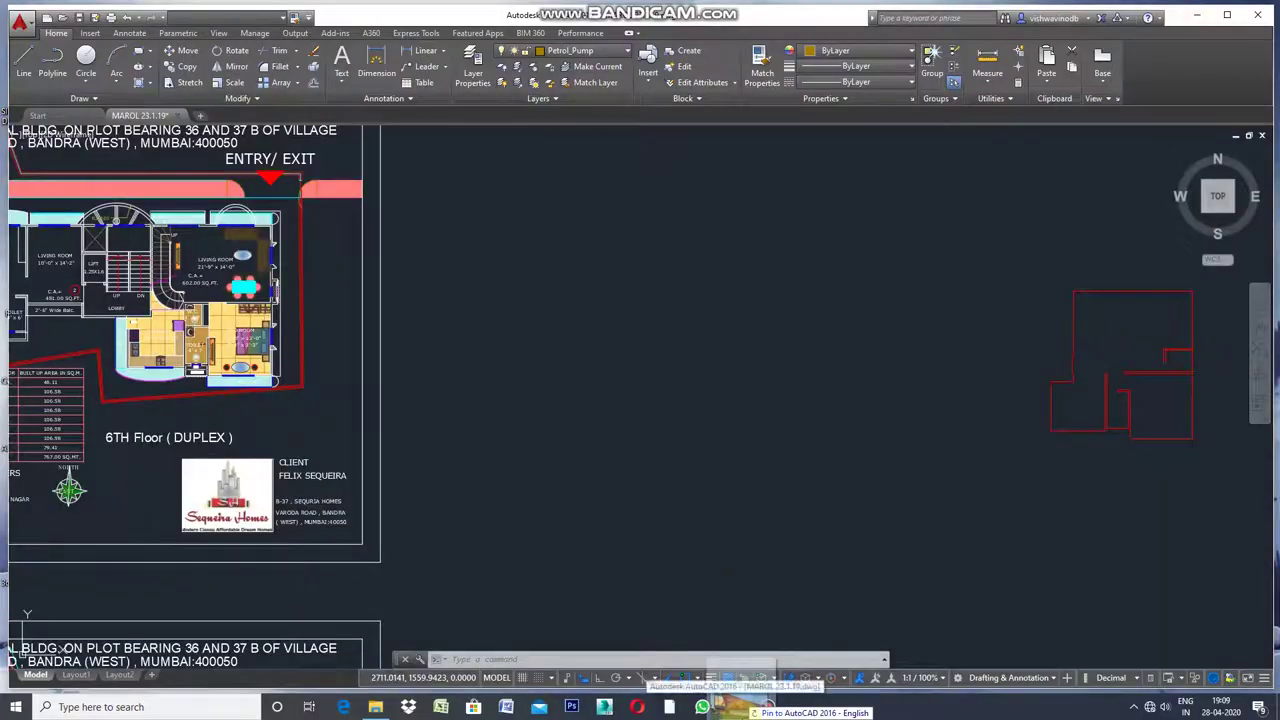
pyautogui.moveTo(730, 712); pyautogui.dragTo(687, 527)
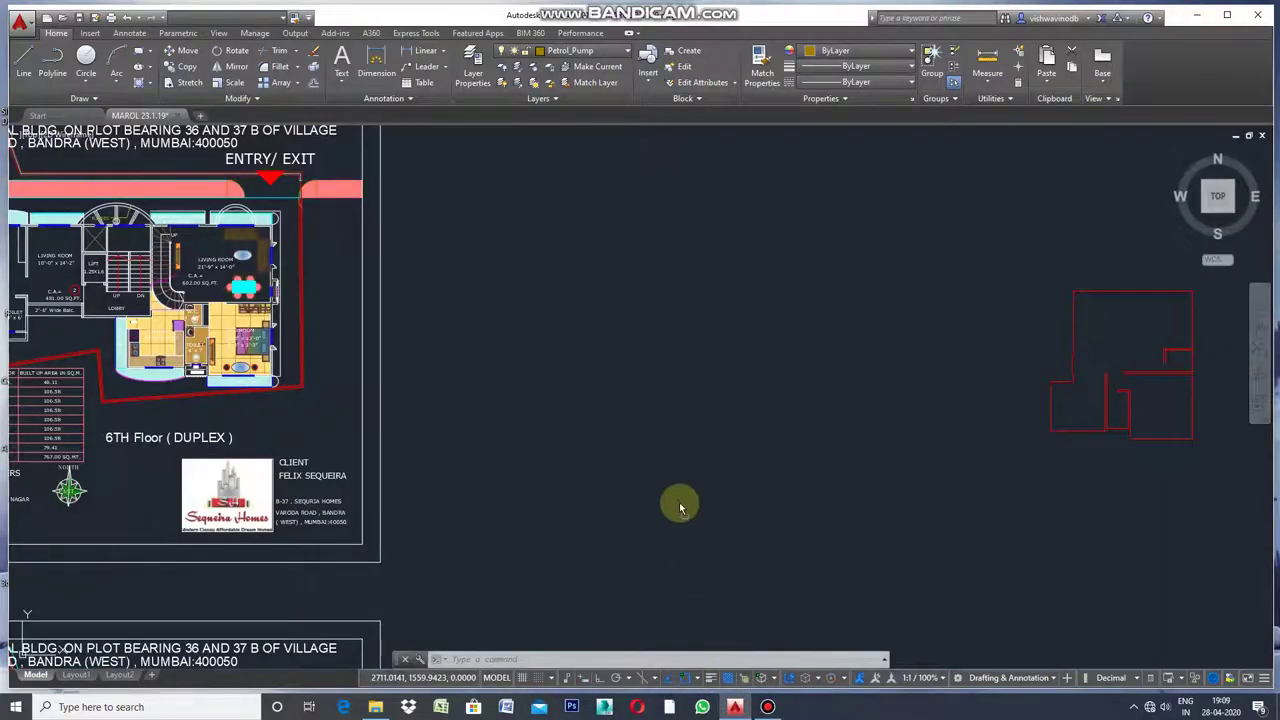
# Place the LPL-17 photo right of the plan sheets at scale 1, rotation 0°, and save
pyautogui.moveTo(658, 450); pyautogui.dragTo(656, 438)
pyautogui.click(656, 438)
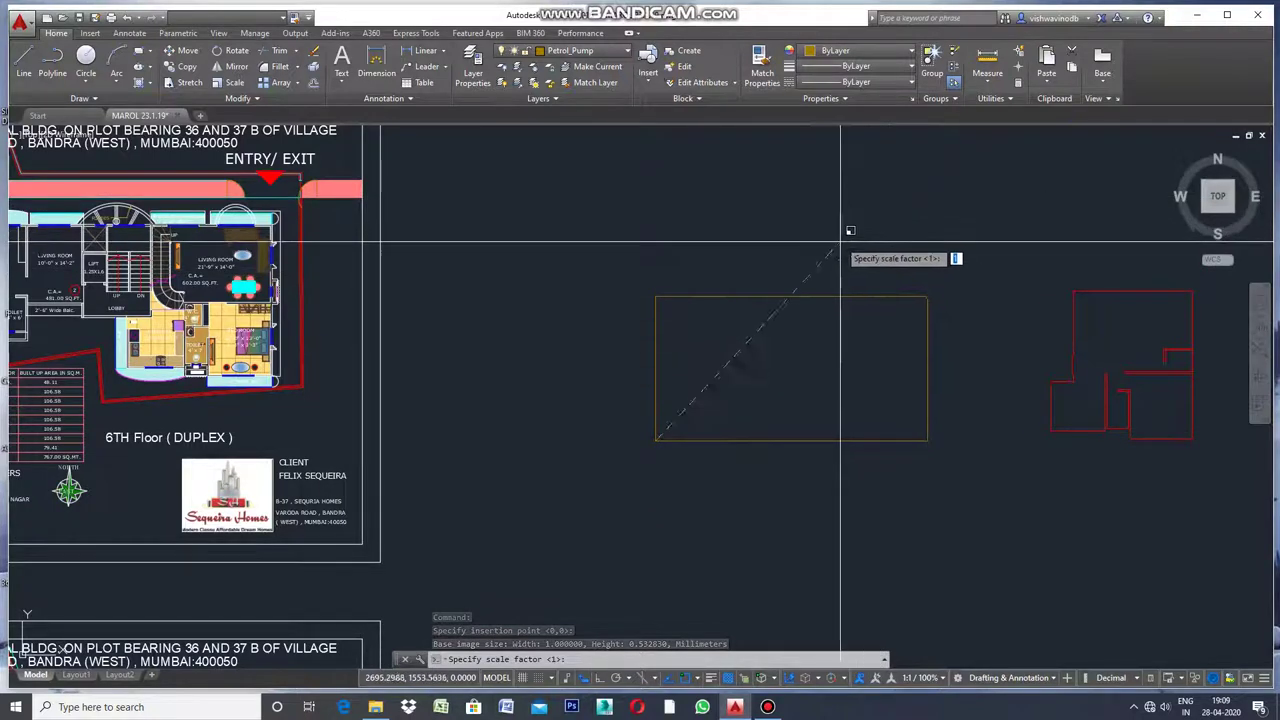
pyautogui.scroll(-3, 868, 233)
pyautogui.scroll(-2, 850, 255)
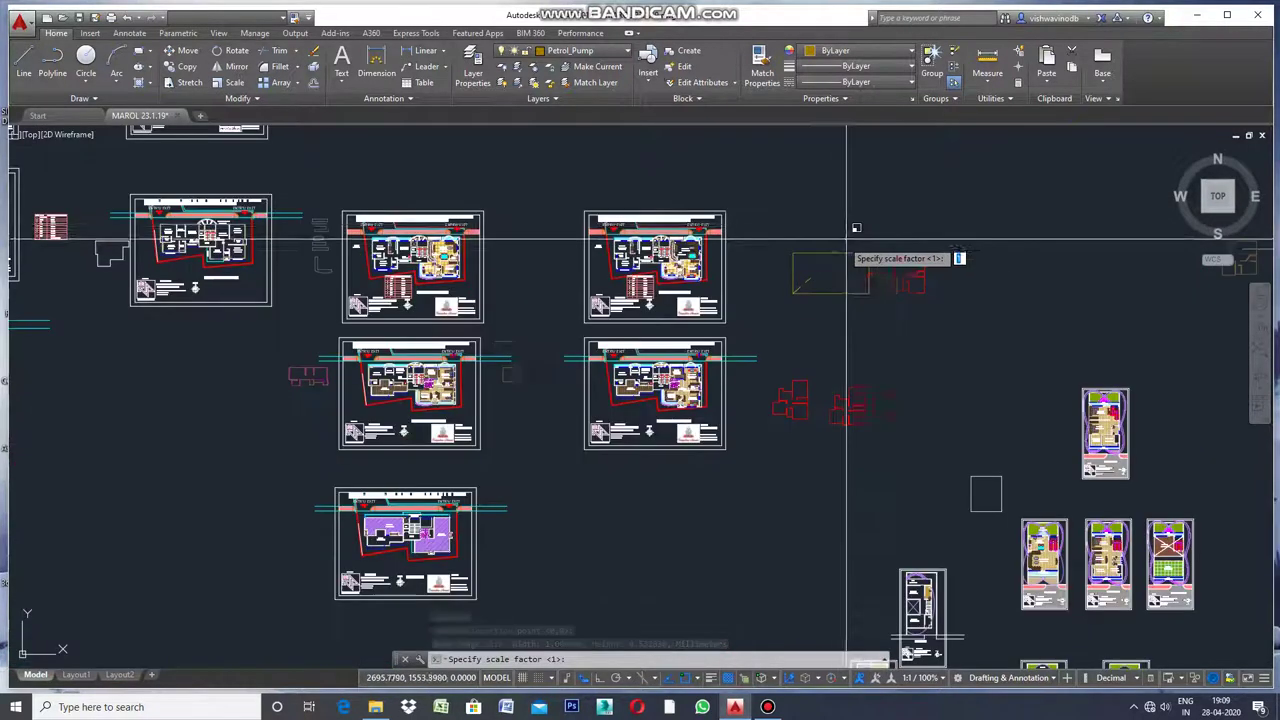
pyautogui.click(958, 203)
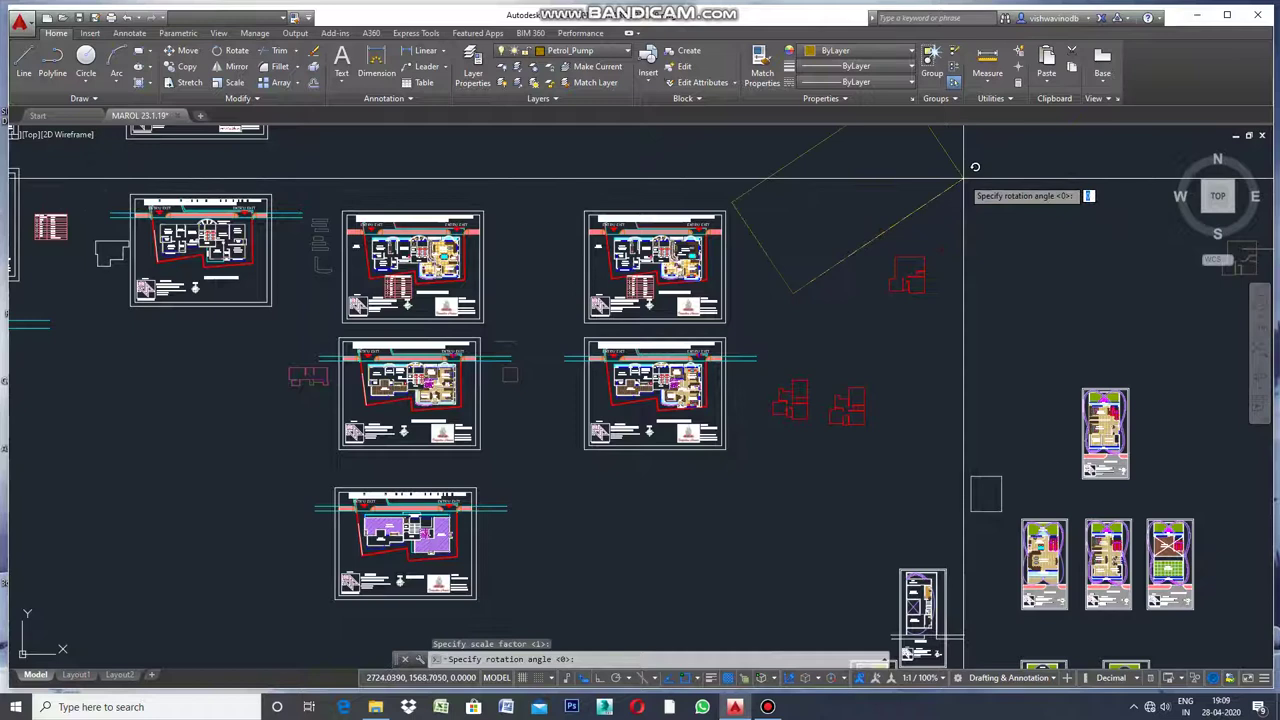
pyautogui.press('F8')
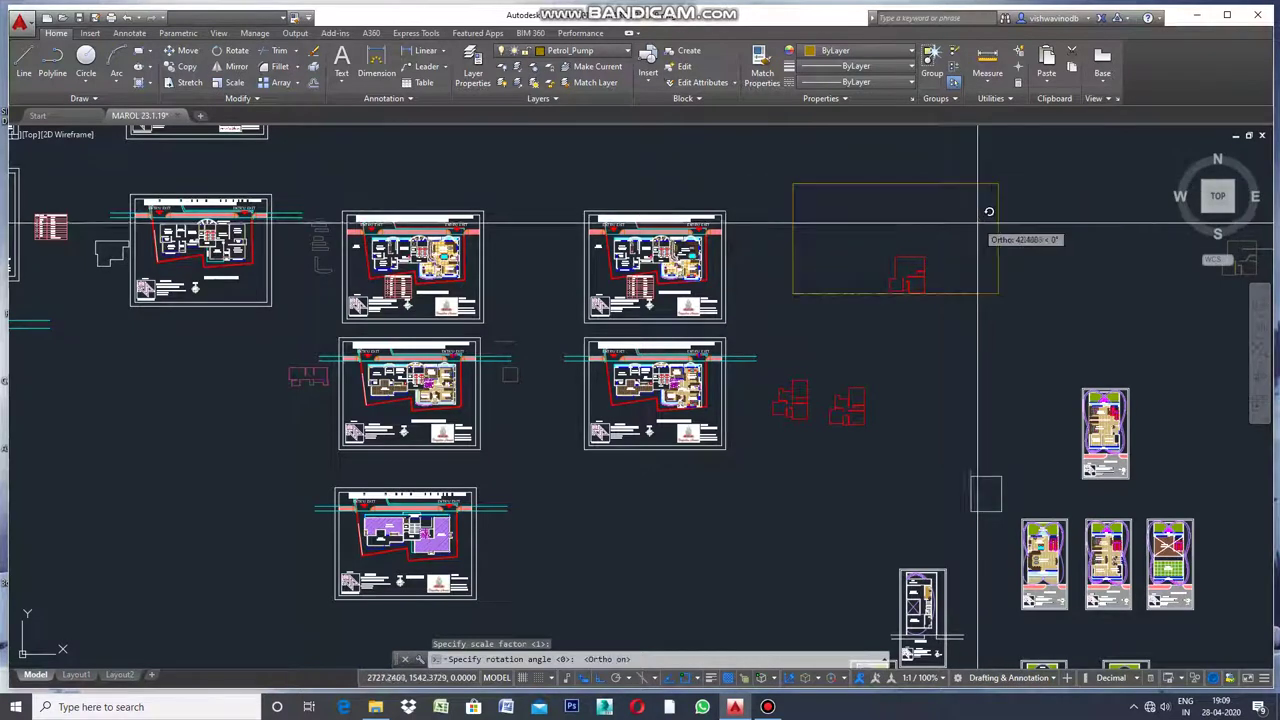
pyautogui.click(972, 192)
pyautogui.scroll(2, 1059, 165)
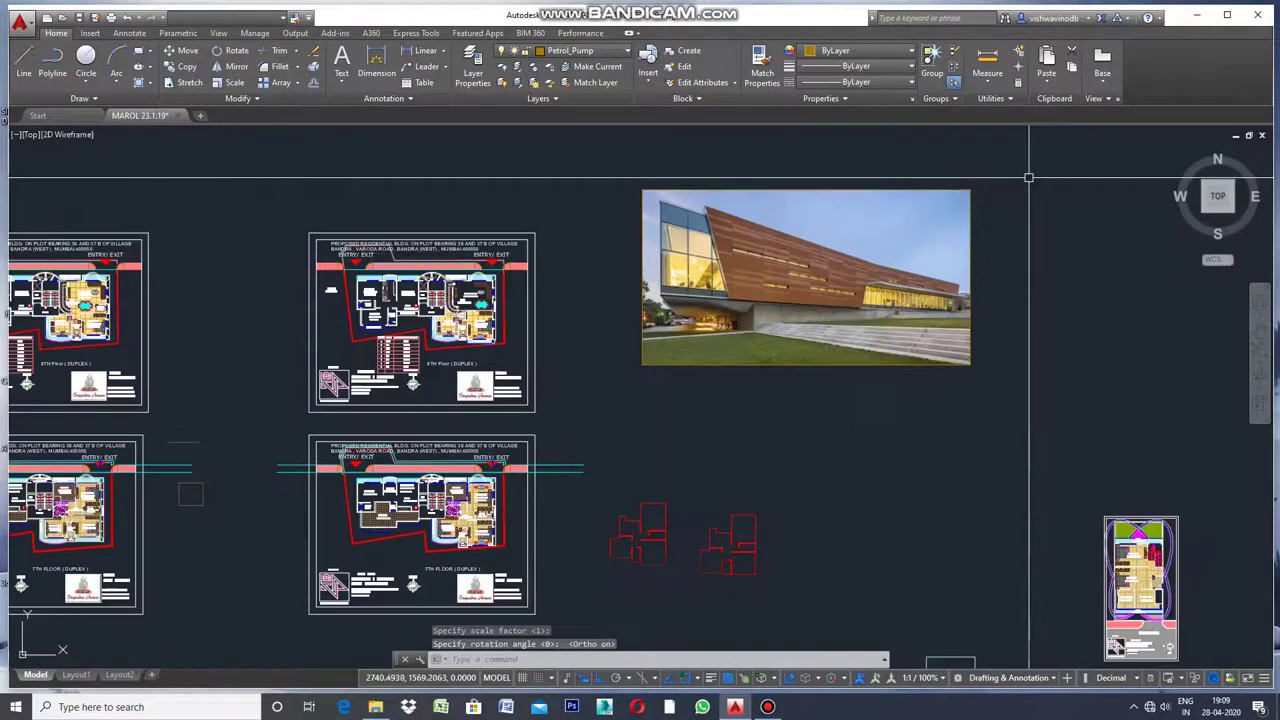
pyautogui.scroll(2, 1015, 190)
pyautogui.scroll(2, 1001, 186)
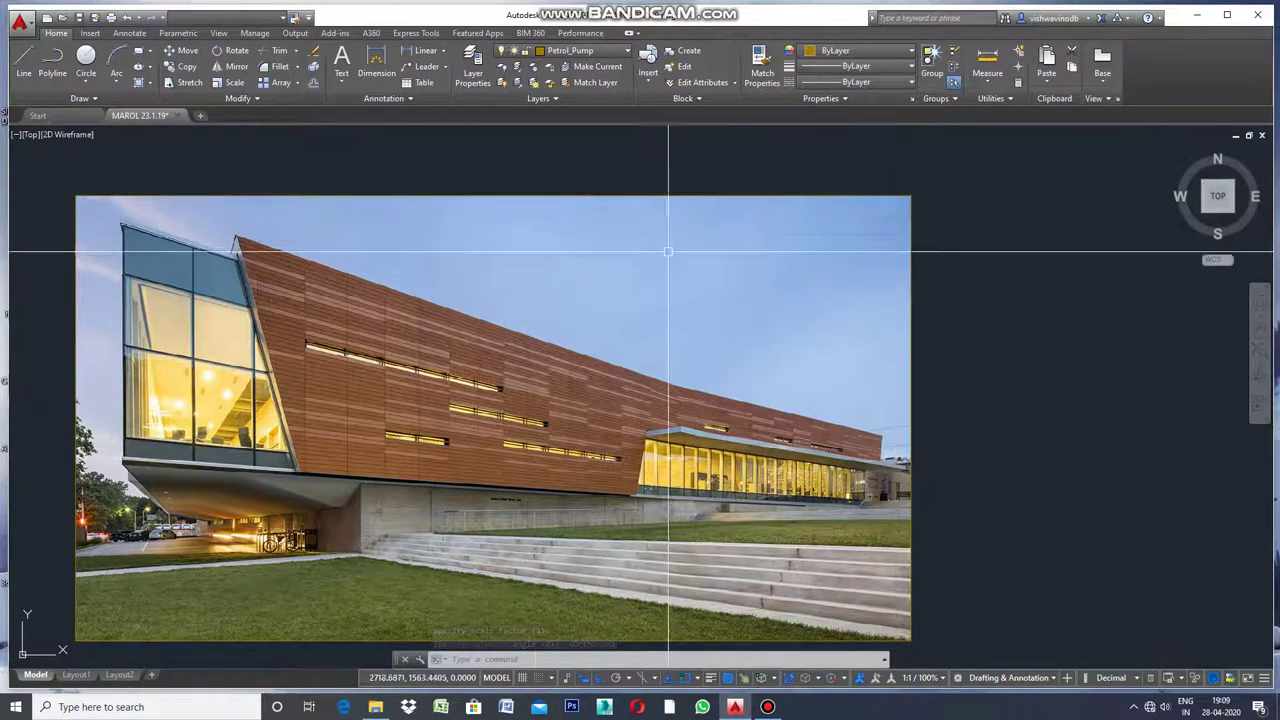
pyautogui.click(80, 19)
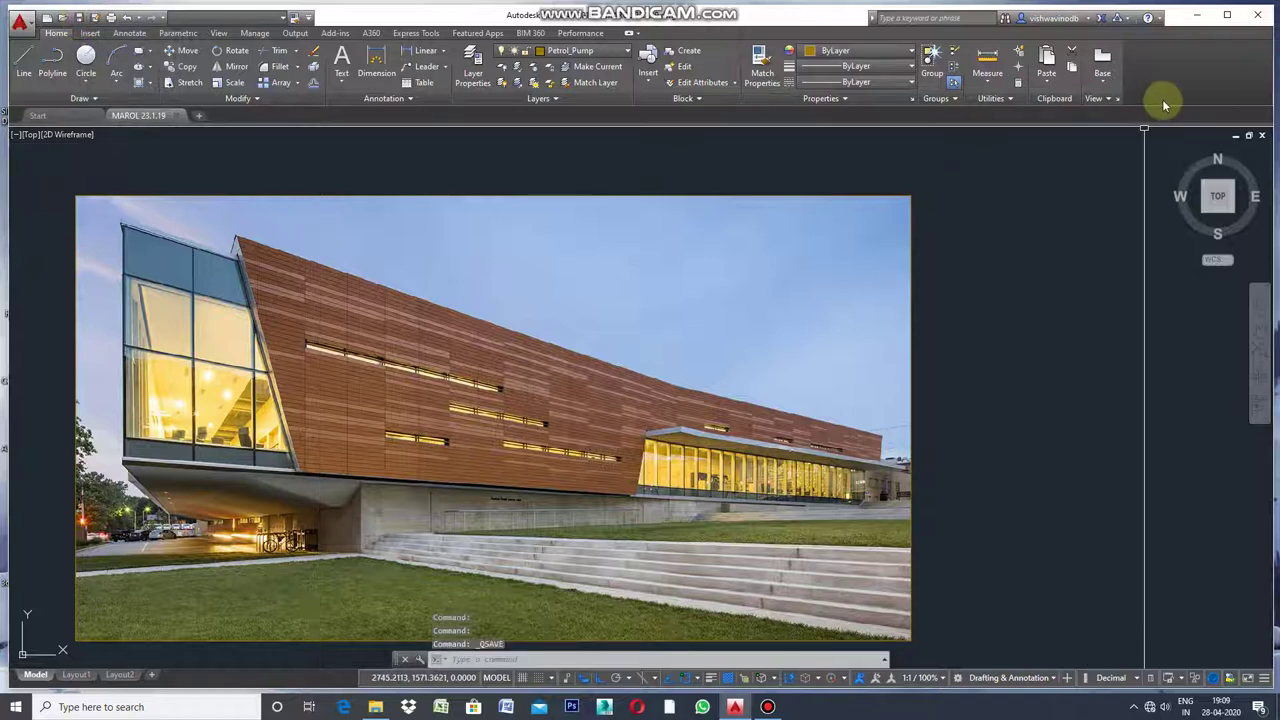